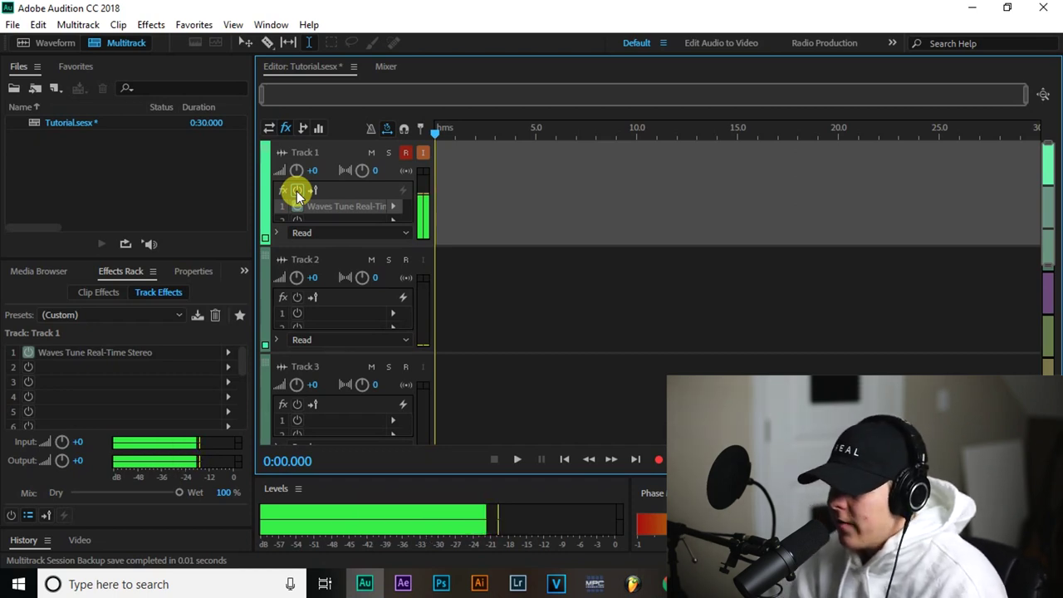
- Open the Edit menu in the Tutorial.sesx multitrack session
scroll(328, 207, up, 1)
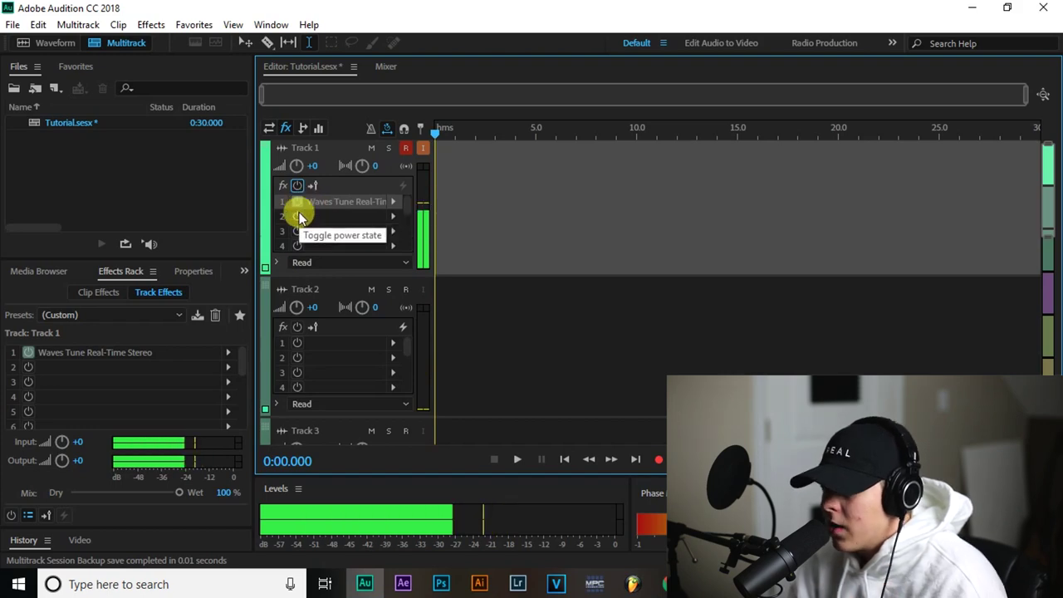
click(37, 25)
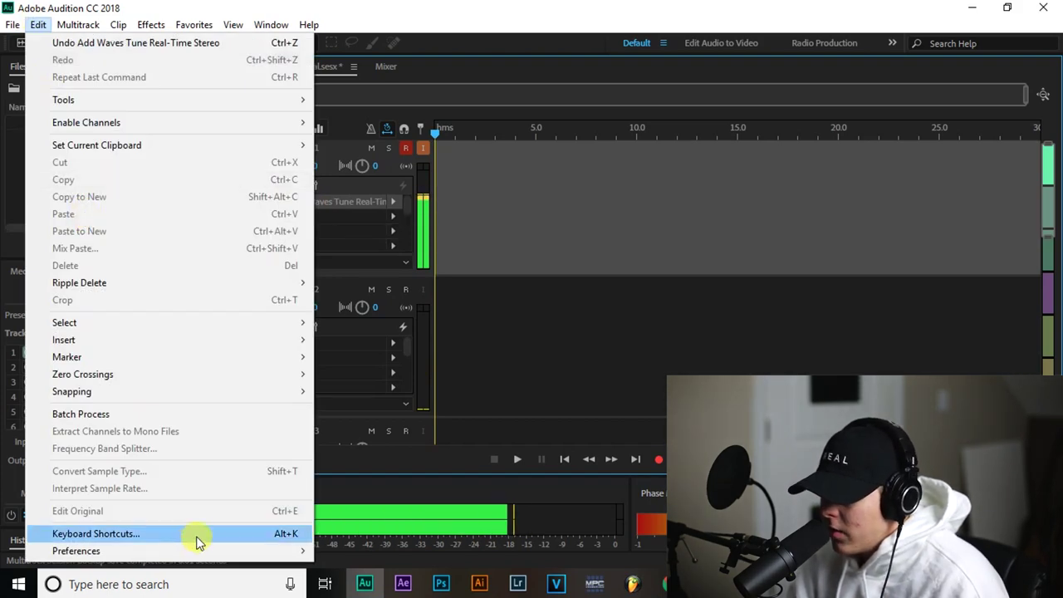
- Keep the Focusrite USB ASIO buffer at 32 samples and 48000 Hz in Audio Hardware preferences
mouse_move(204, 549)
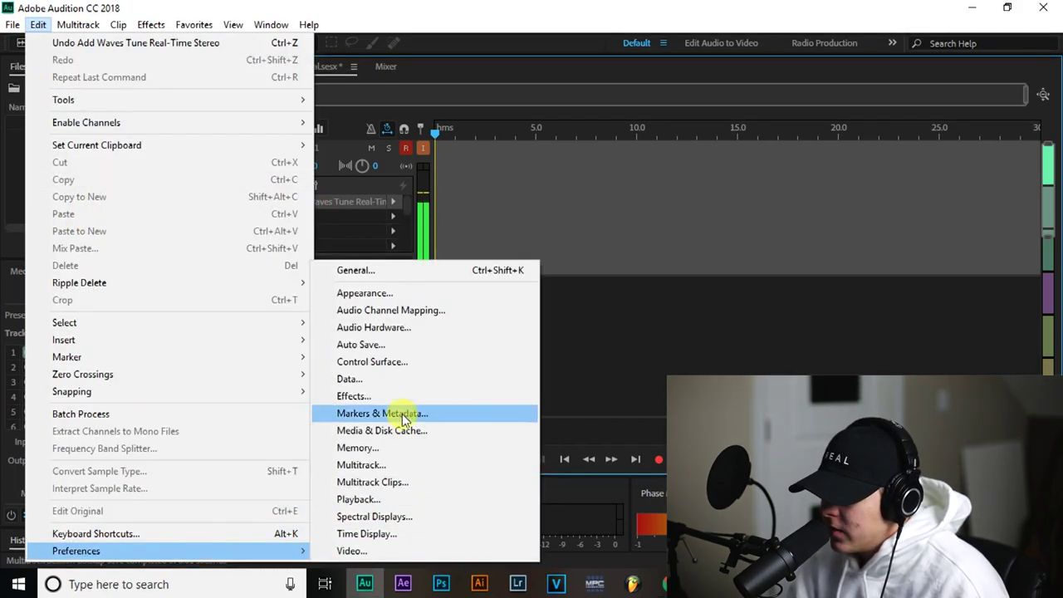
click(408, 332)
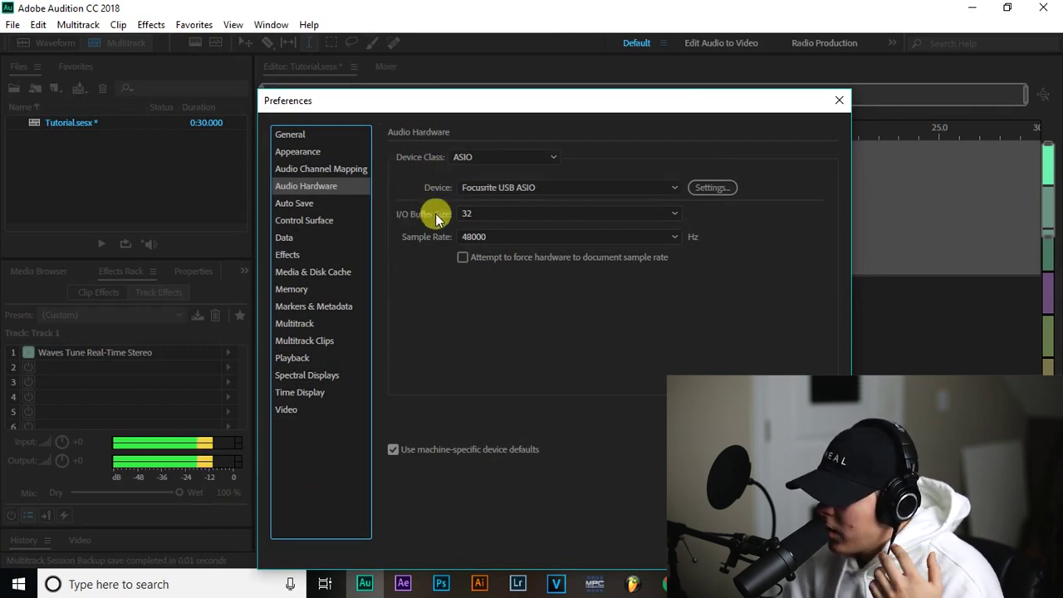
click(466, 214)
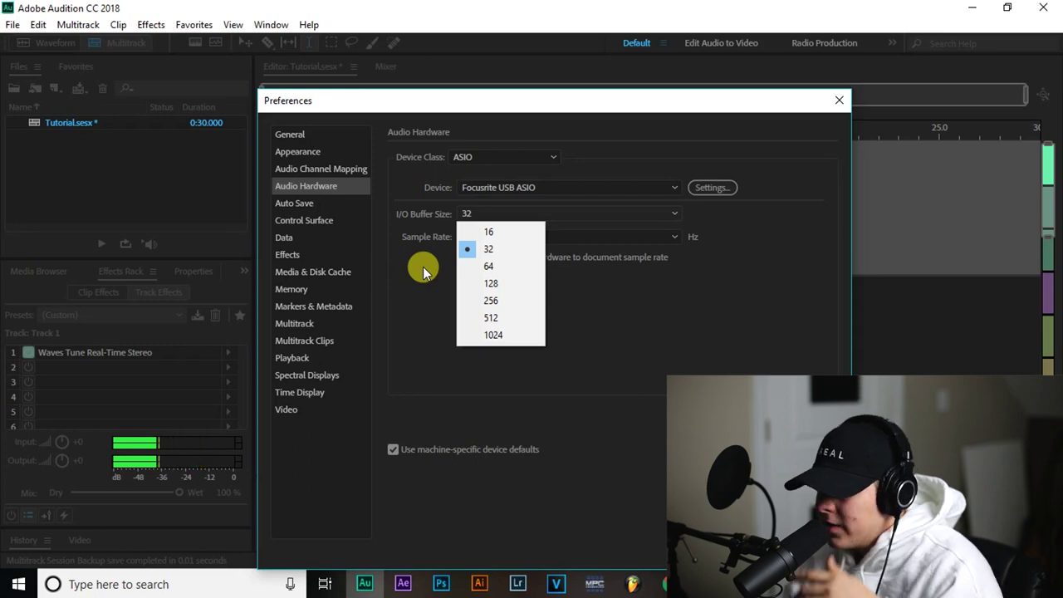
click(423, 272)
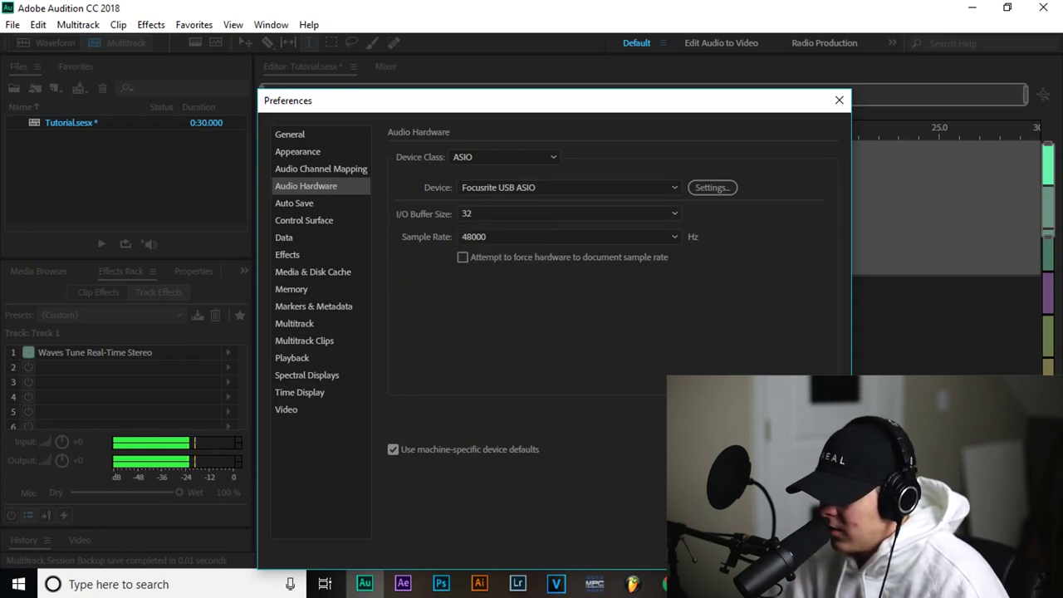
key(Return)
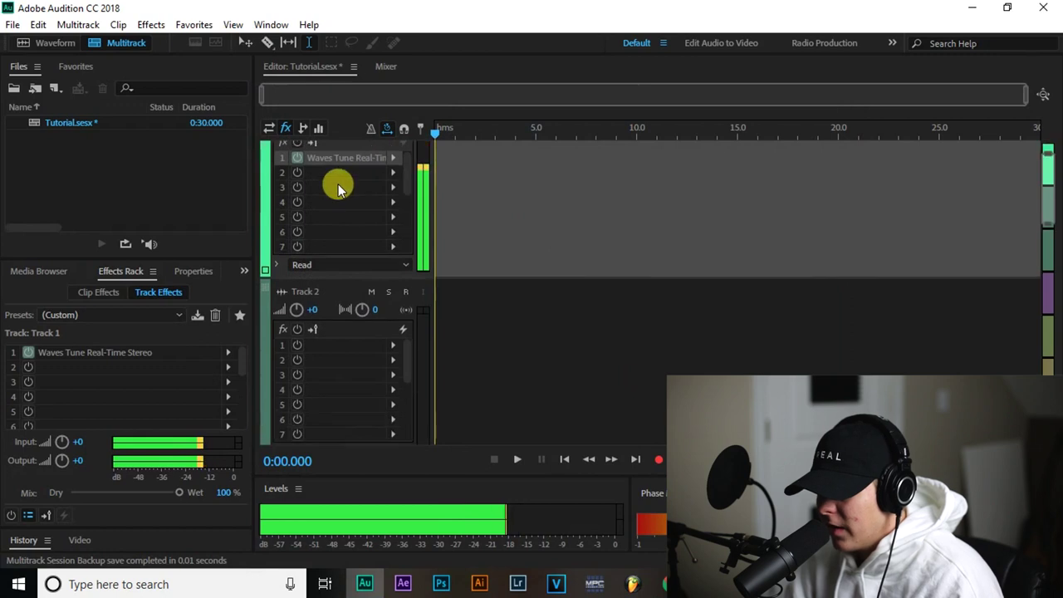
- Check Track 1's mono input choices in the Inputs/Outputs view, leaving them unchanged
scroll(422, 184, up, 2)
click(270, 131)
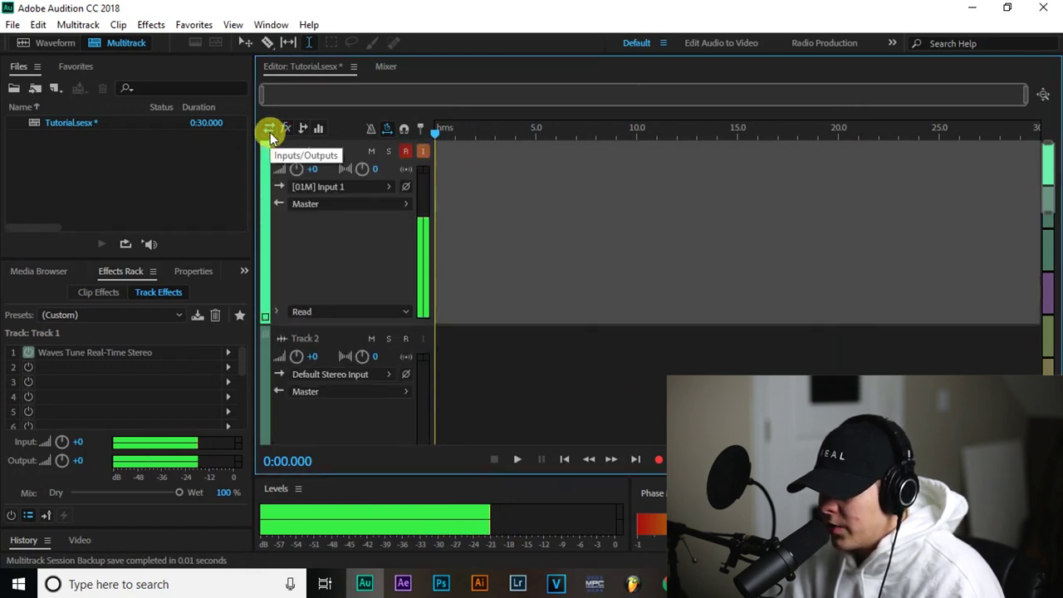
click(349, 184)
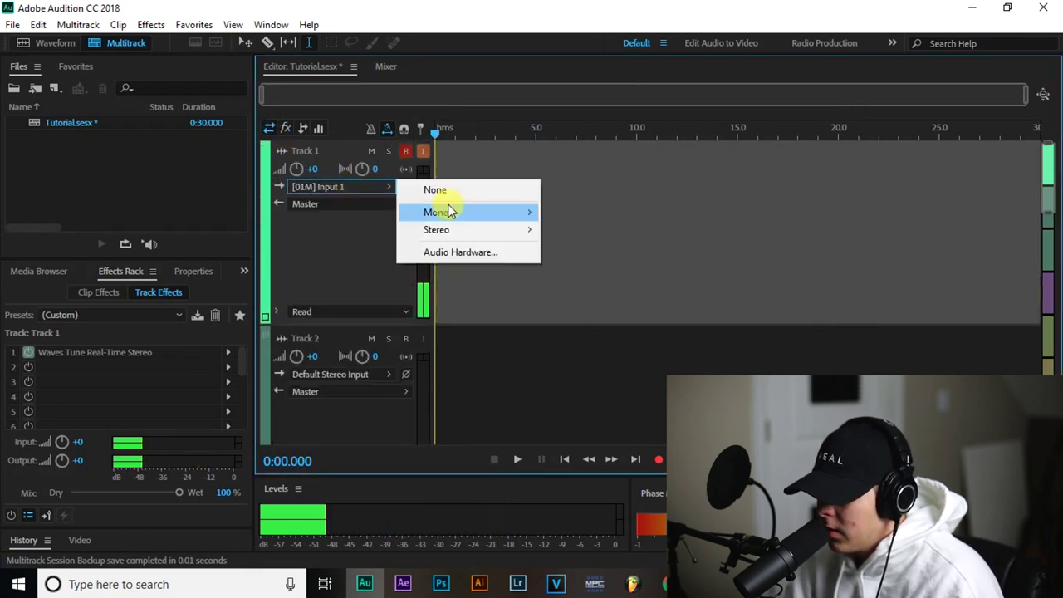
click(335, 147)
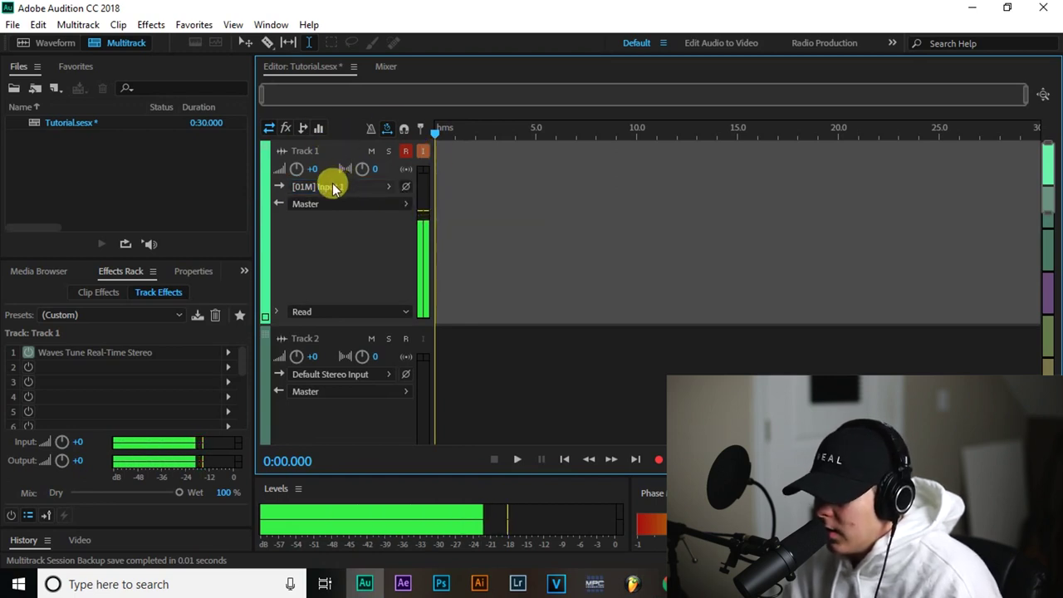
- Return to the effects racks and toggle Track 1's rack power on and off
click(288, 129)
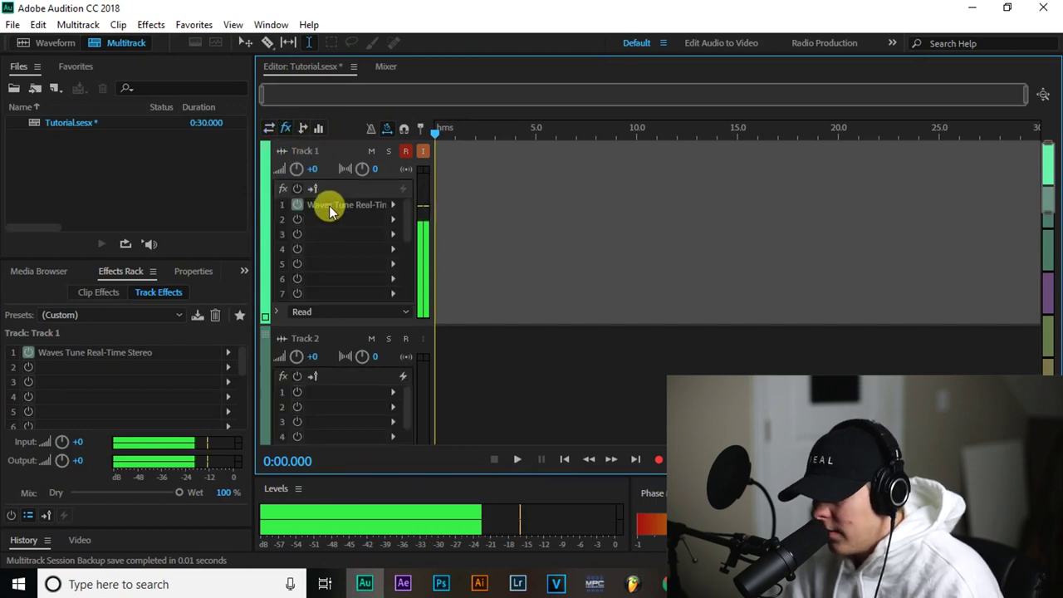
click(297, 188)
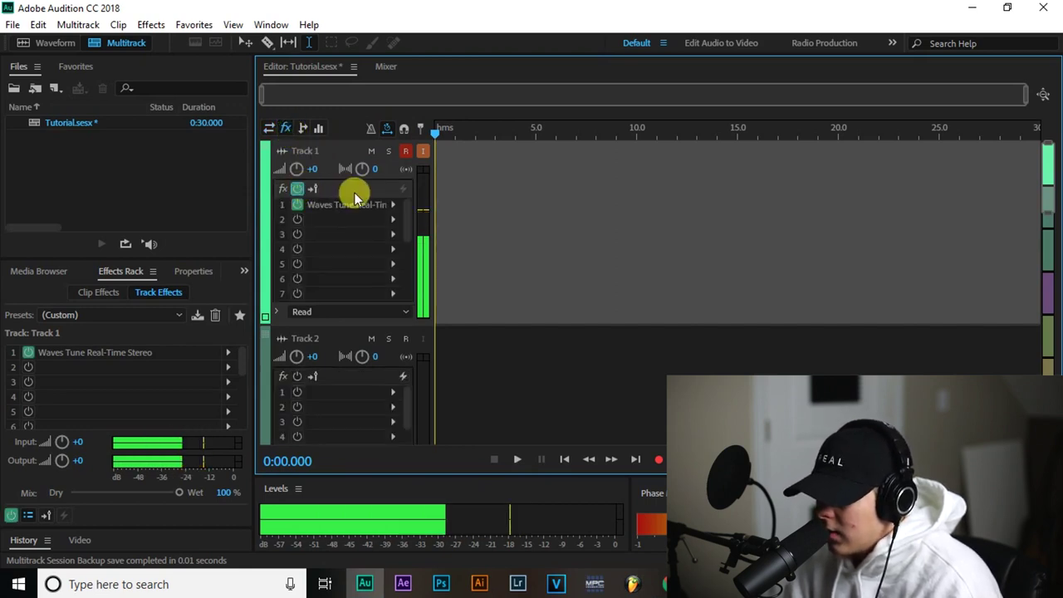
click(297, 190)
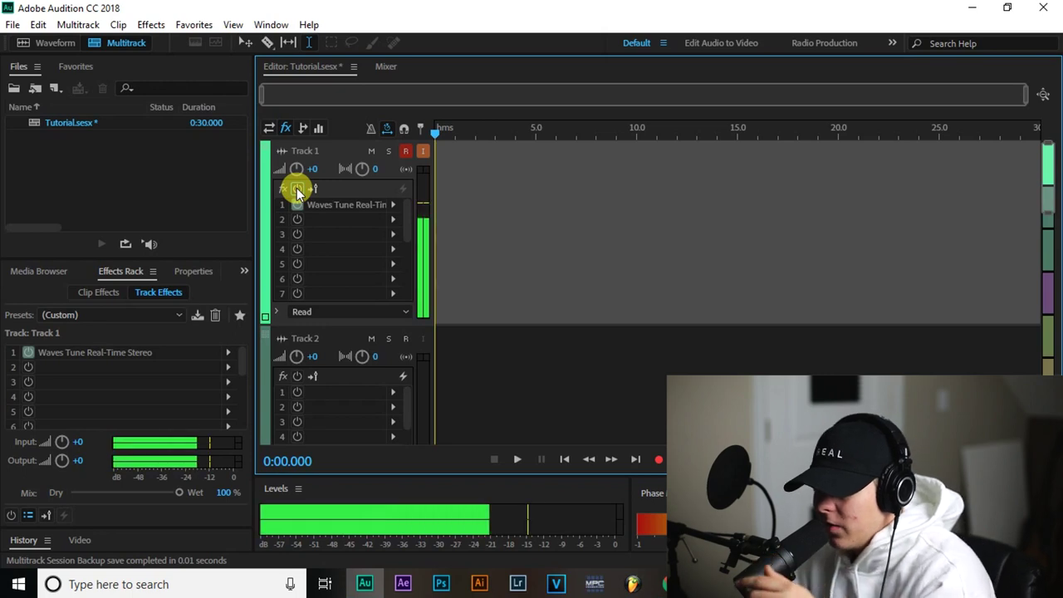
- Load Waves Tune Real-Time Mono into Track 1's first effect slot, then close it
click(392, 207)
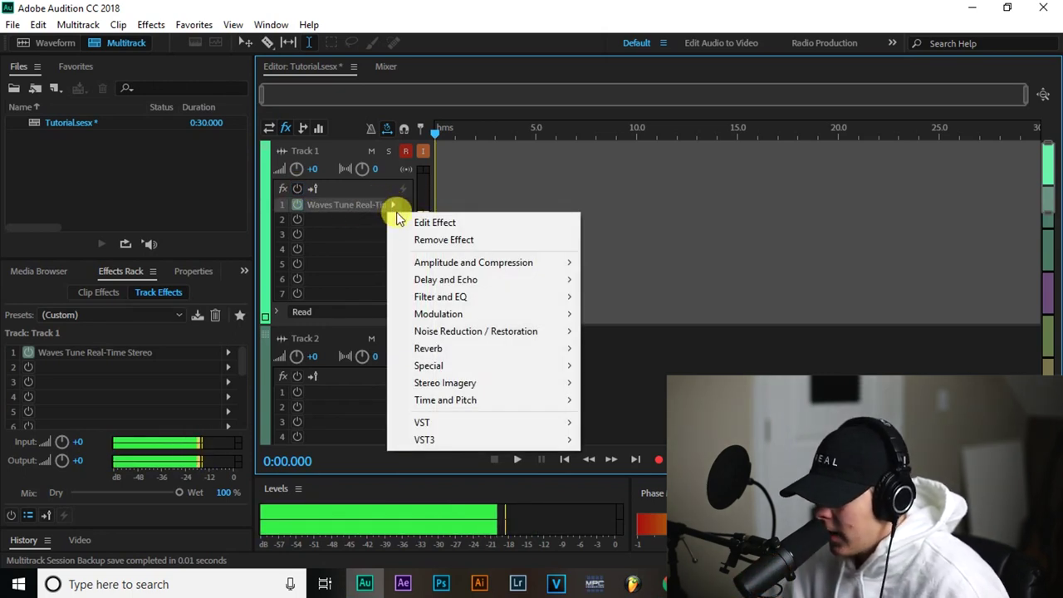
mouse_move(505, 421)
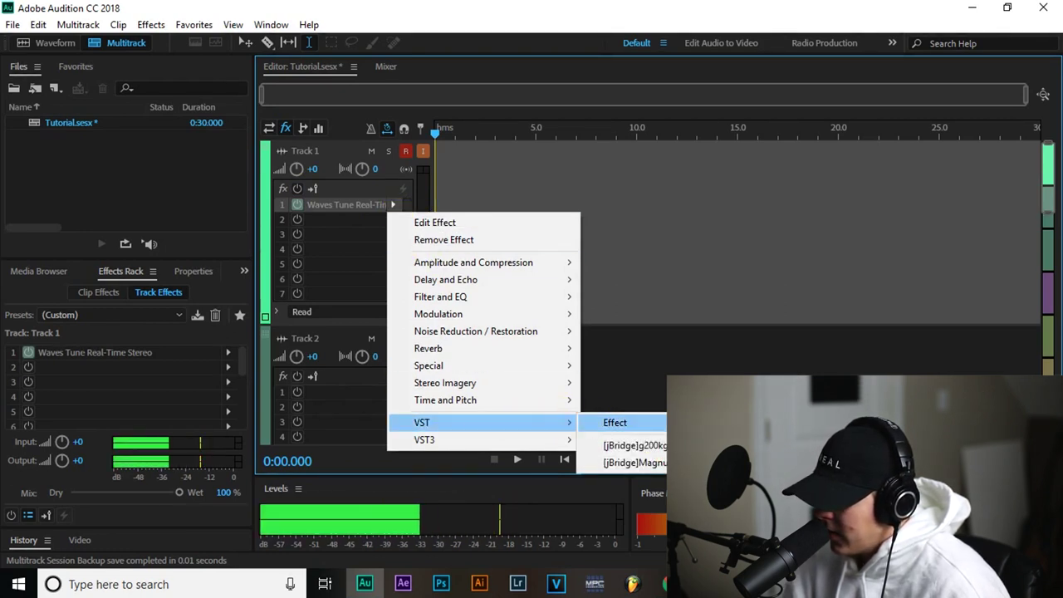
mouse_move(689, 559)
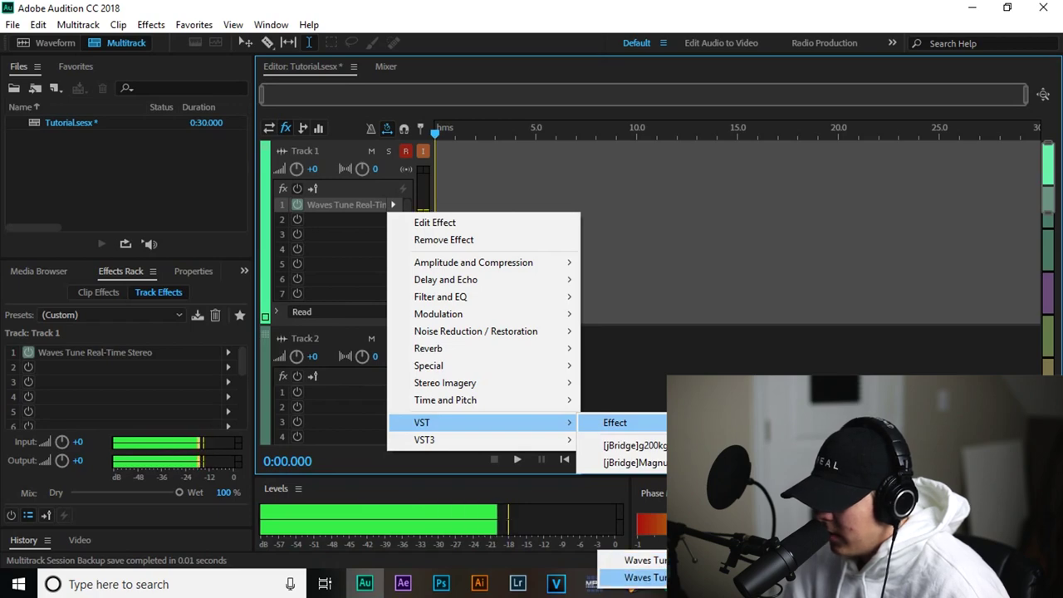
click(644, 559)
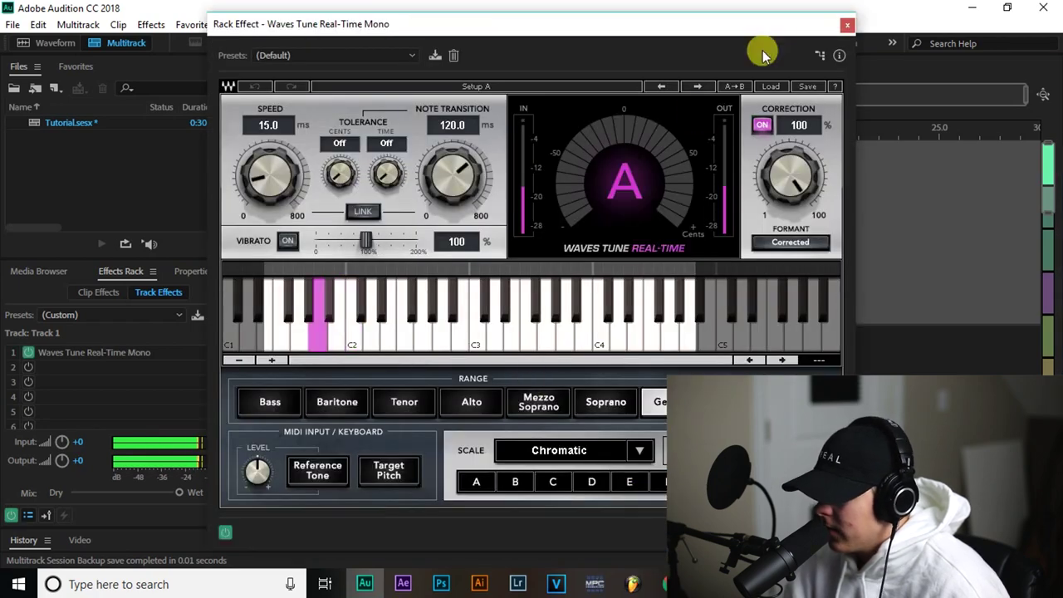
click(850, 18)
- Replace it with Waves Tune Real-Time Stereo and set Correction to 94%
click(393, 204)
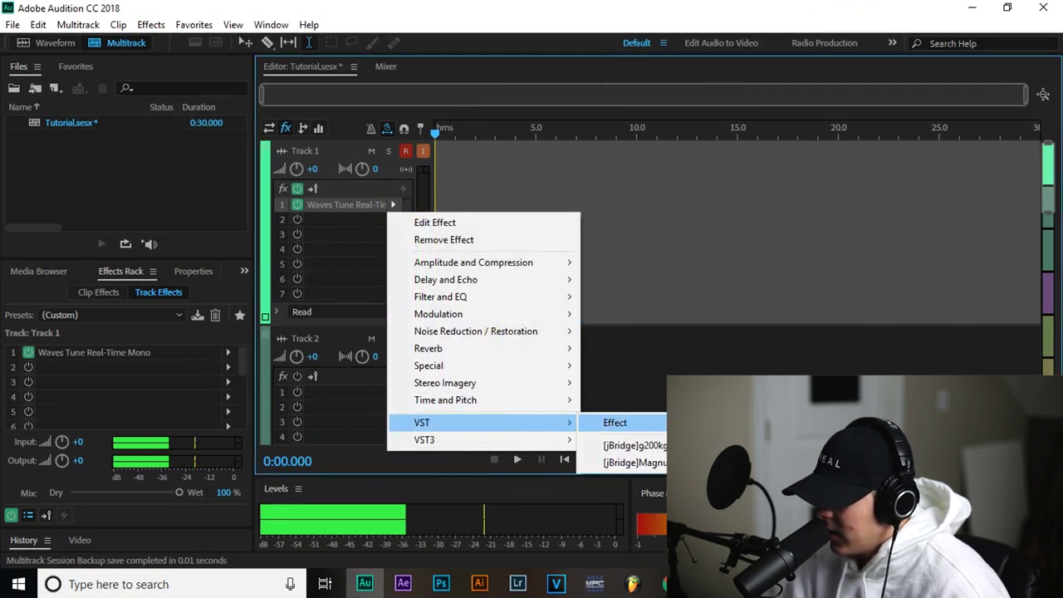
mouse_move(656, 422)
click(635, 576)
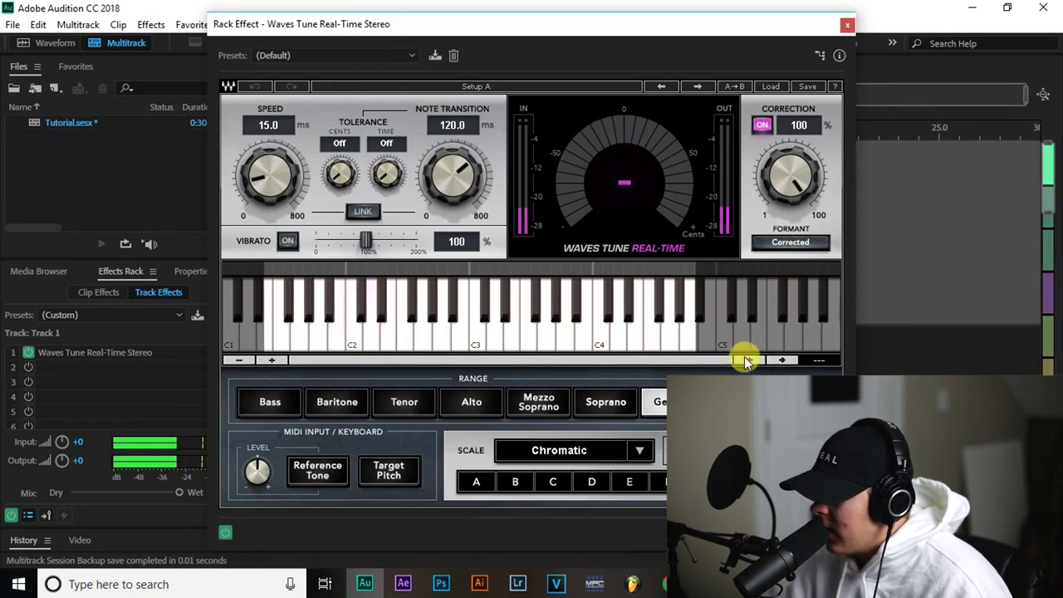
click(784, 175)
mouse_move(784, 175)
mouse_down()
mouse_move(784, 197)
mouse_move(784, 187)
mouse_up()
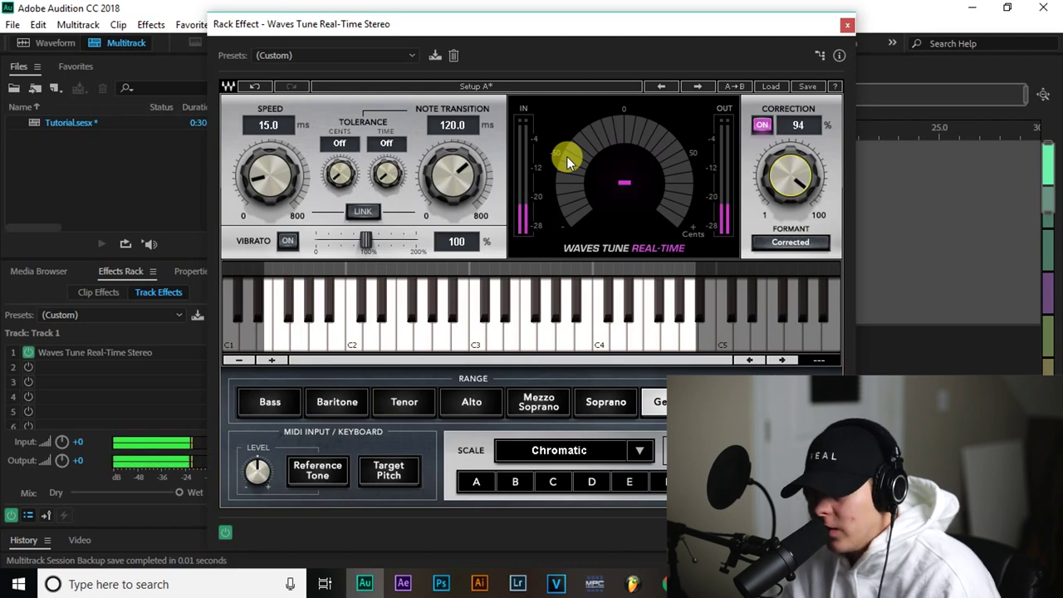
key(alt+F4)
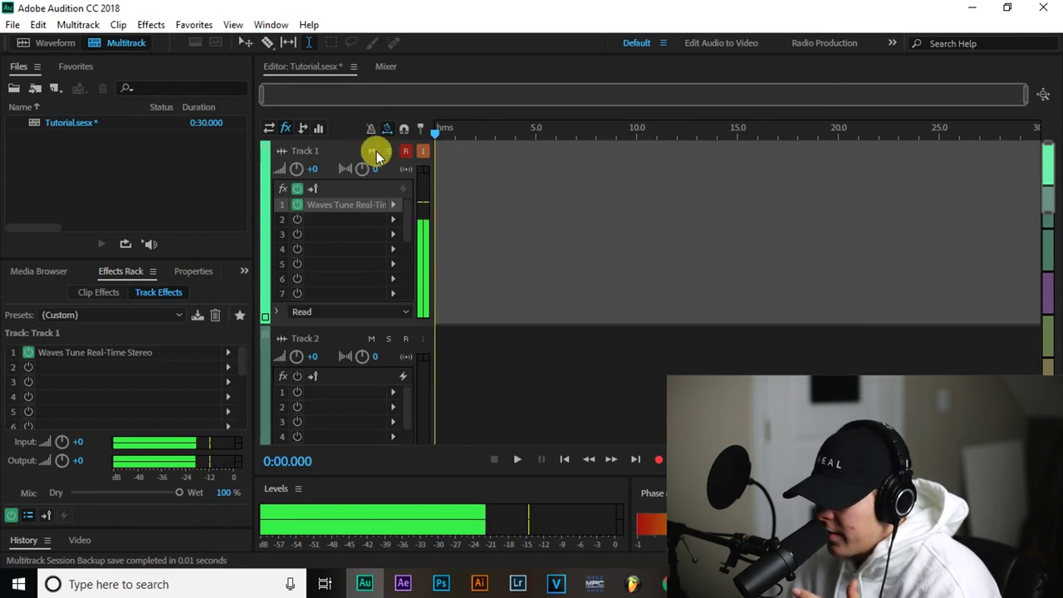
- Turn on Track 1's Monitor Input and reopen its Waves Tune Real-Time Stereo window
click(422, 152)
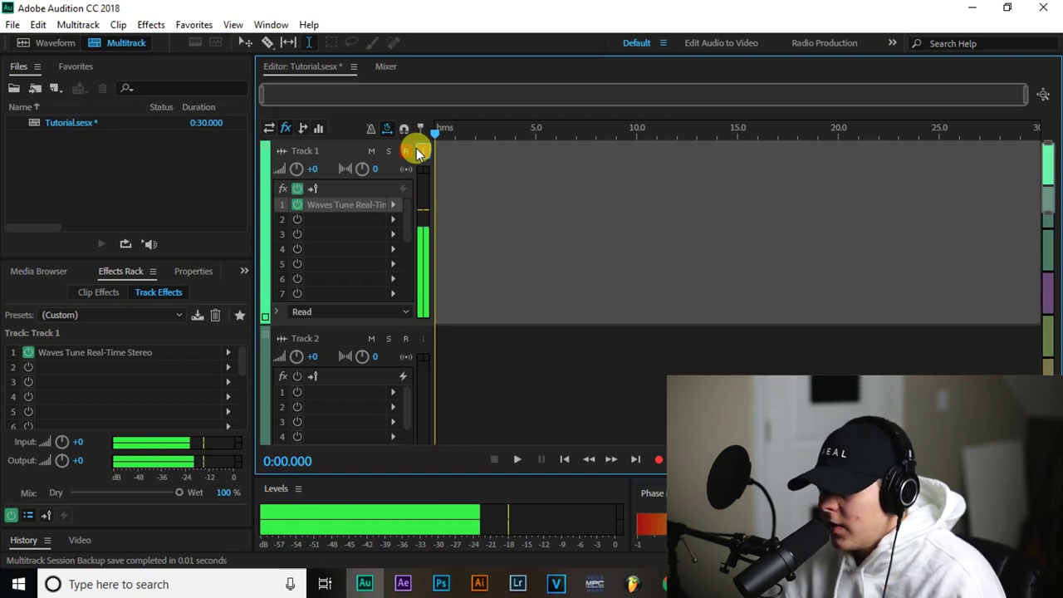
double_click(357, 205)
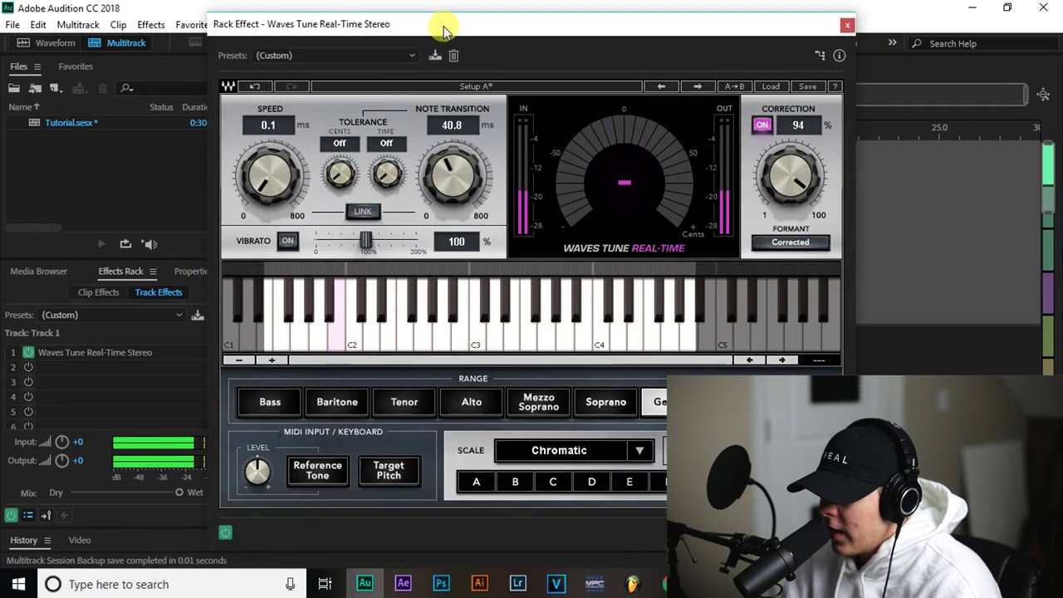
- Drag the Waves Tune Rack Effect window out of the way
drag(444, 25, 474, 46)
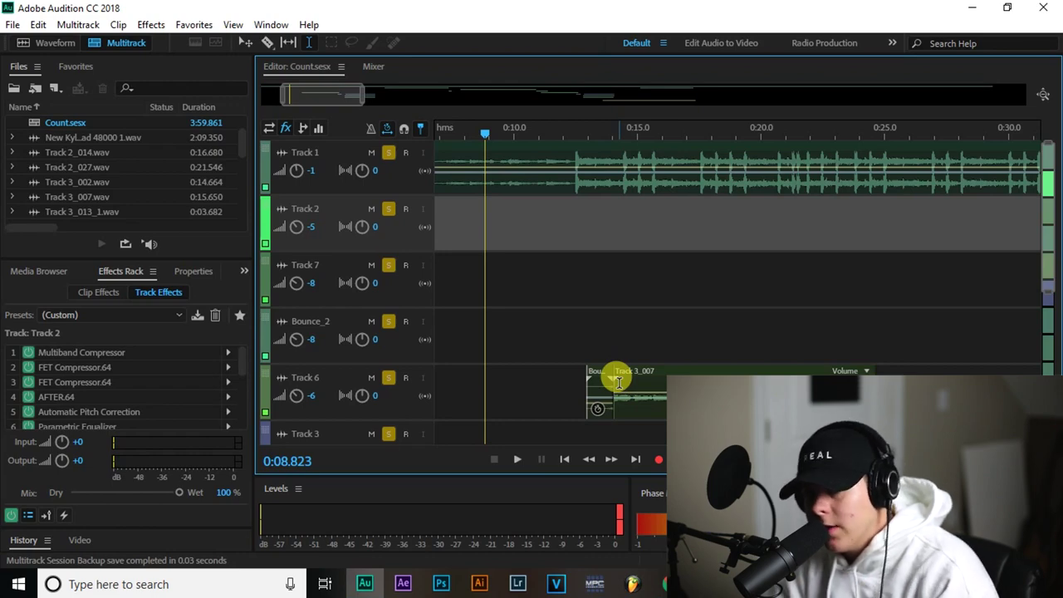
- Play the Count session from 0:08.8, then park the playhead at 0:12.110
key(space)
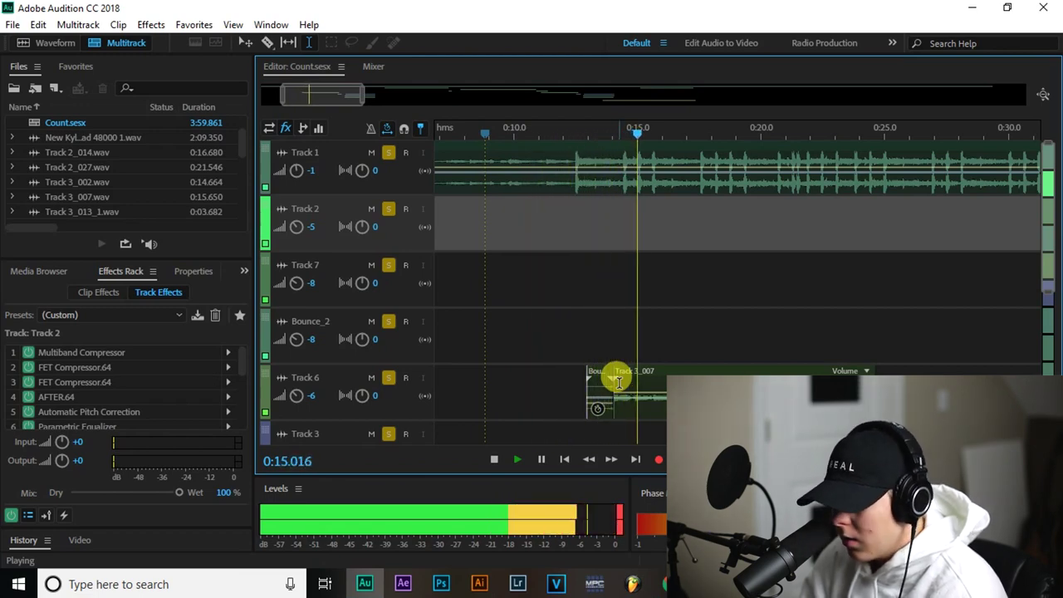
key(space)
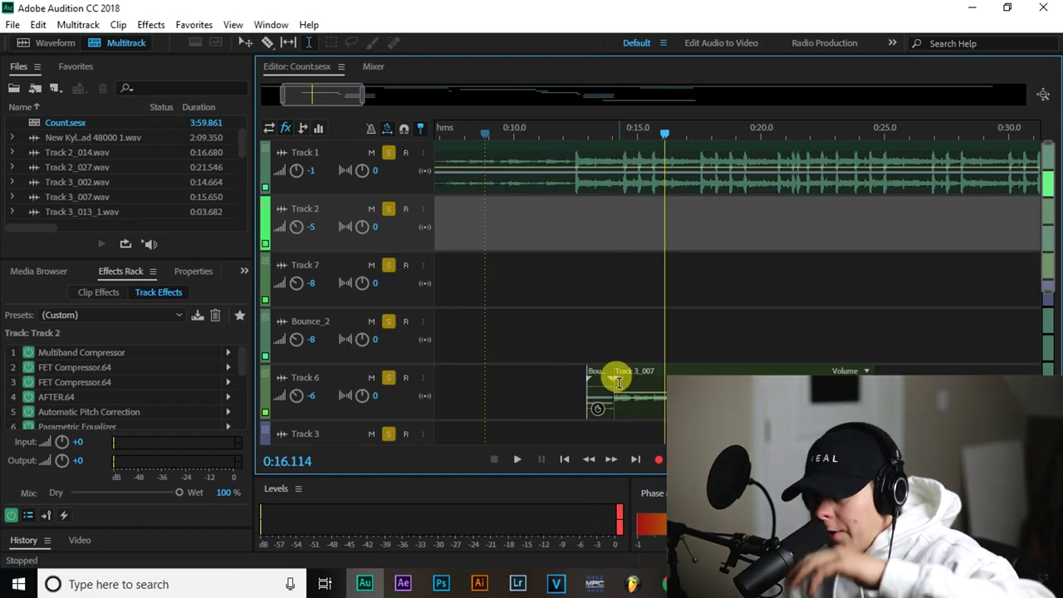
click(565, 357)
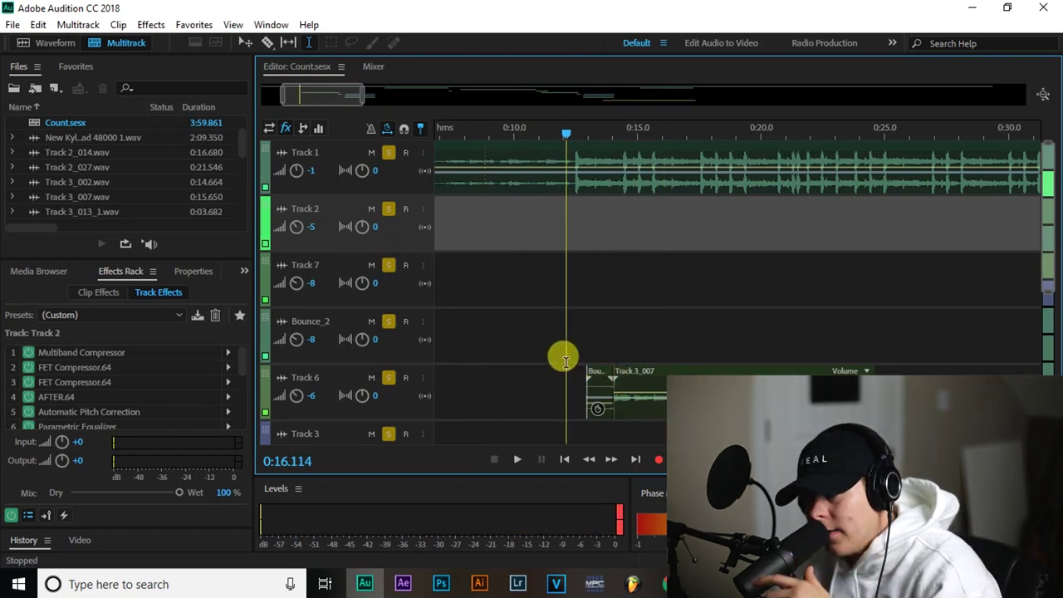
- Show the effect inserts, audition Track 6 from 0:11.189, and Save All
click(391, 153)
scroll(448, 291, up, 3)
scroll(572, 232, down, 3)
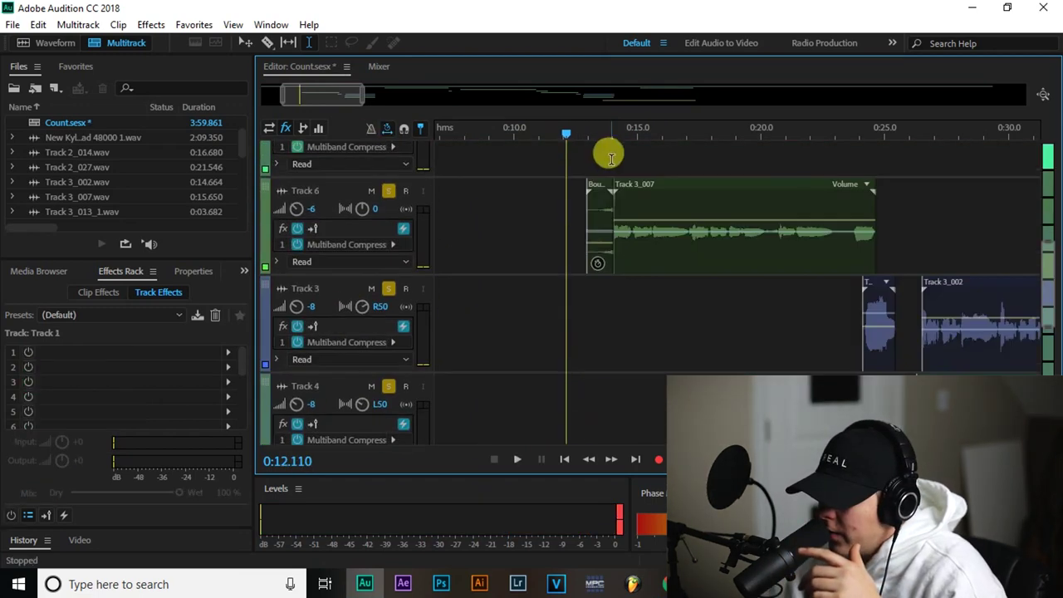
scroll(581, 142, up, 5)
scroll(534, 178, up, 1)
click(453, 249)
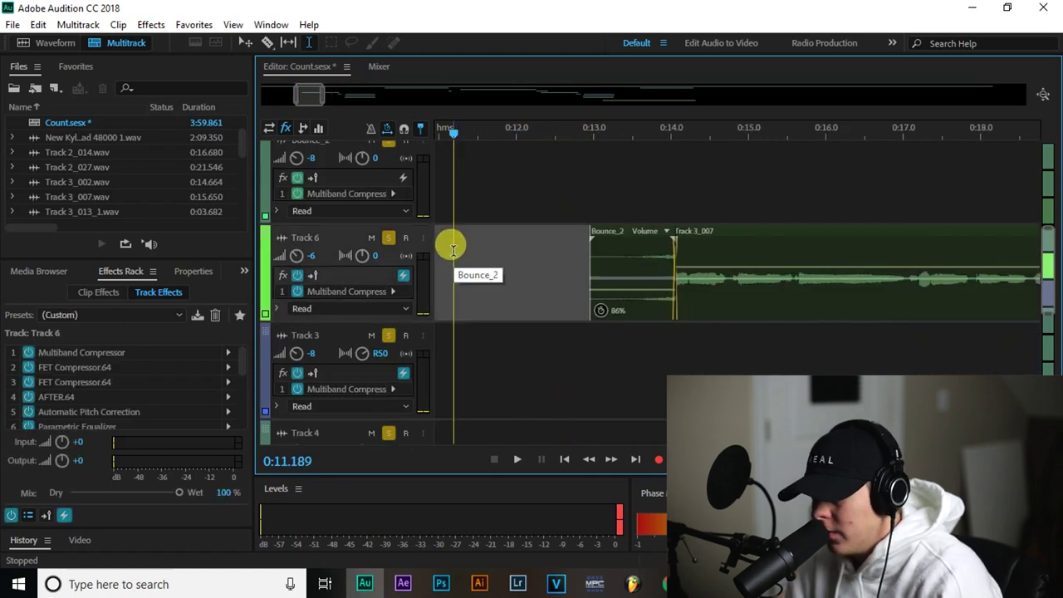
key(space)
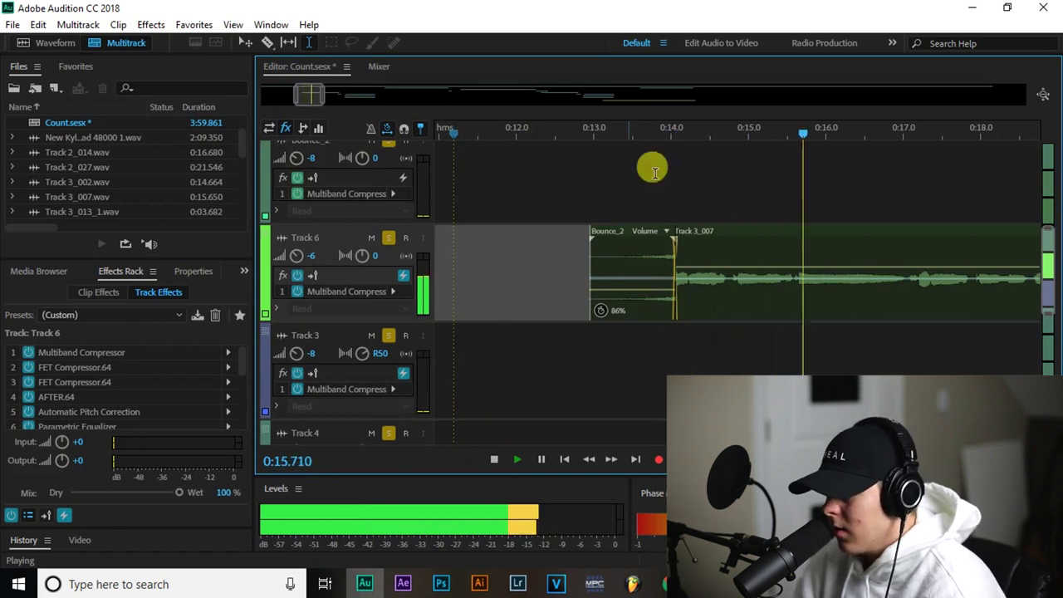
scroll(729, 123, down, 3)
key(space)
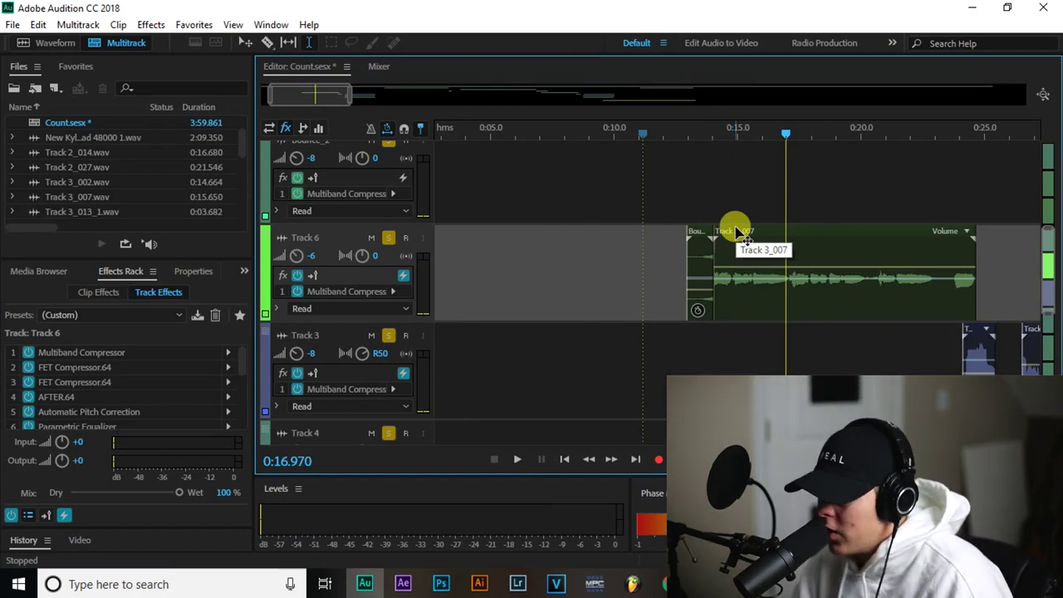
click(12, 24)
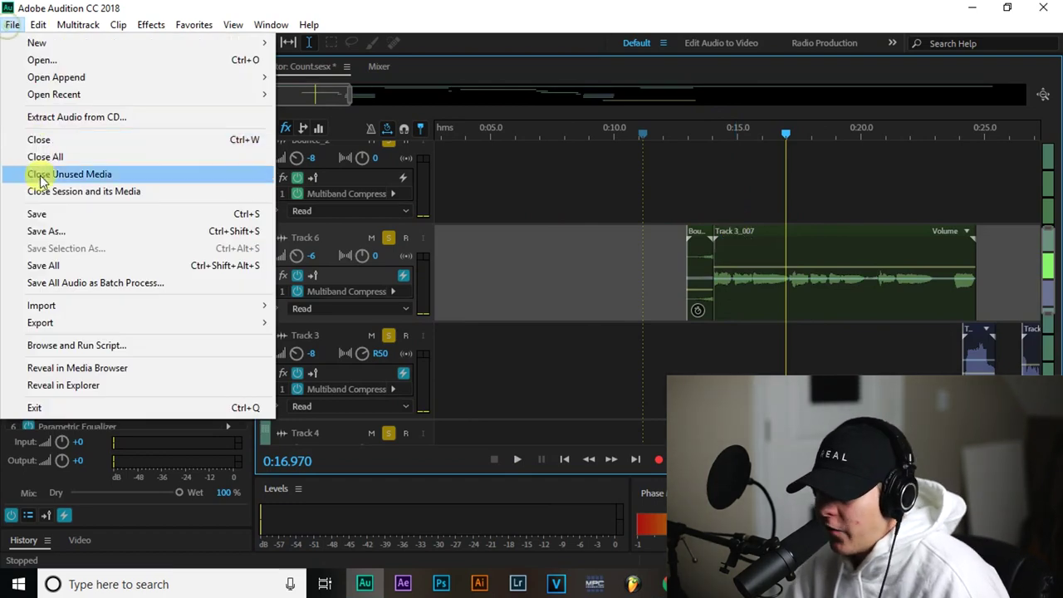
click(43, 265)
- Lock Bounce_2 in time, move it onto muted Track 3, toggle Track 6 pre/post, and save all
scroll(745, 137, up, 5)
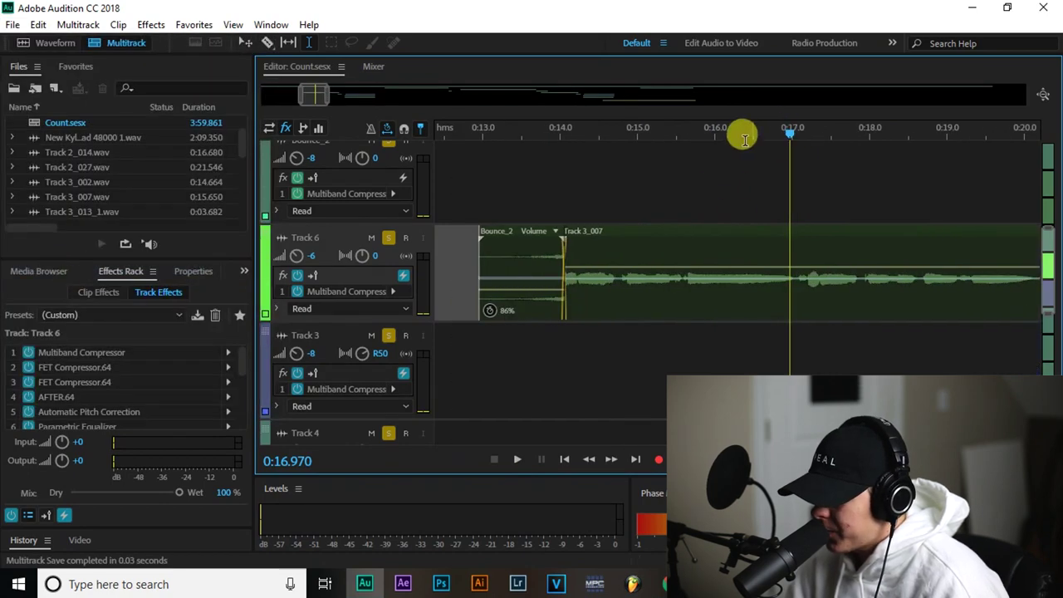
right_click(496, 247)
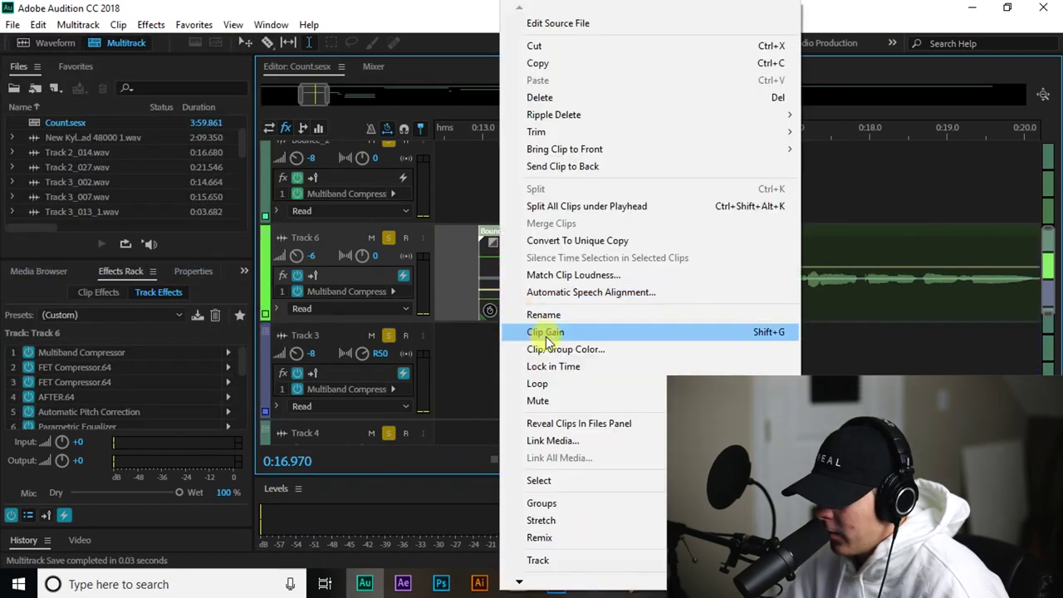
click(544, 366)
drag(510, 232, 487, 368)
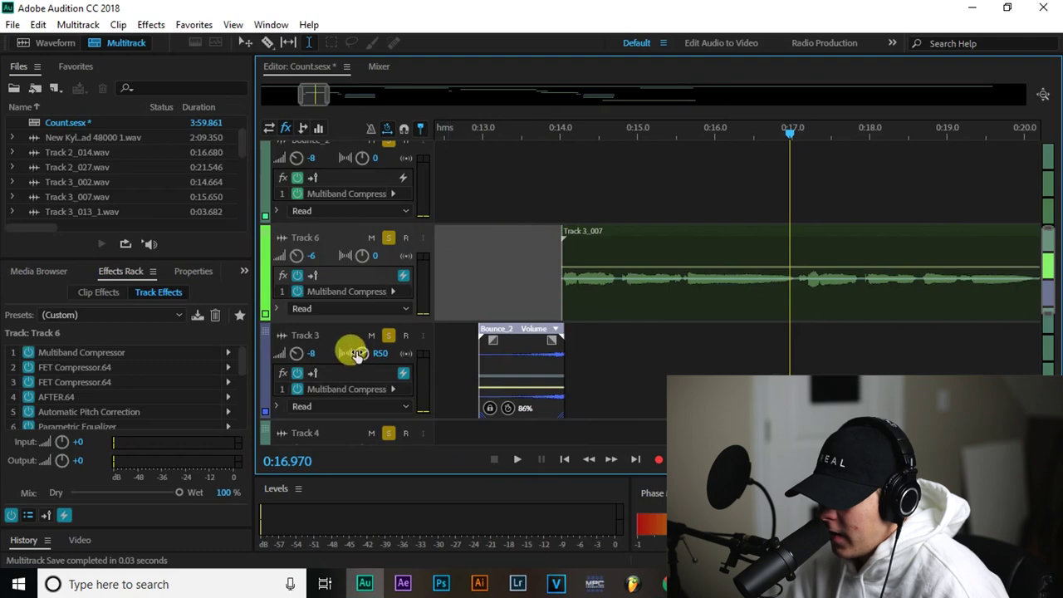
click(370, 336)
click(403, 277)
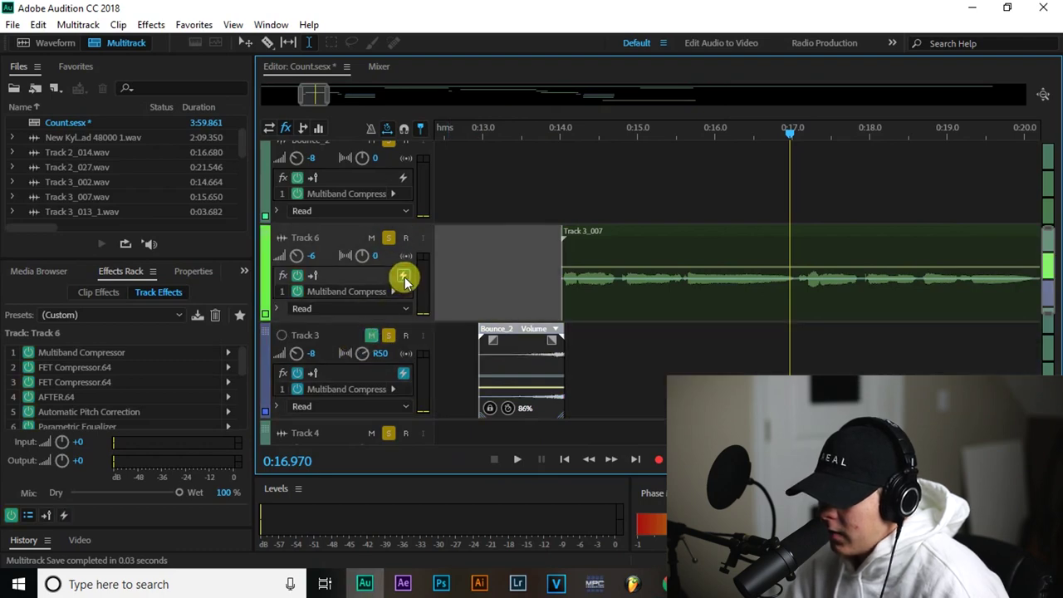
click(13, 24)
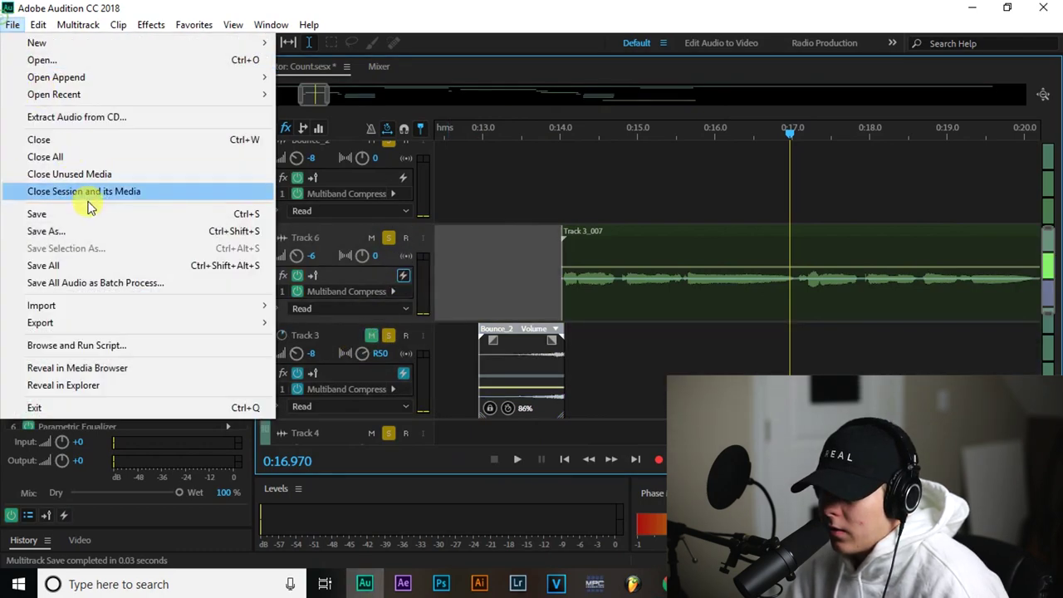
click(94, 266)
- Audition from 0:14.0 and select the vocal intro range starting at 0:14.0
click(559, 197)
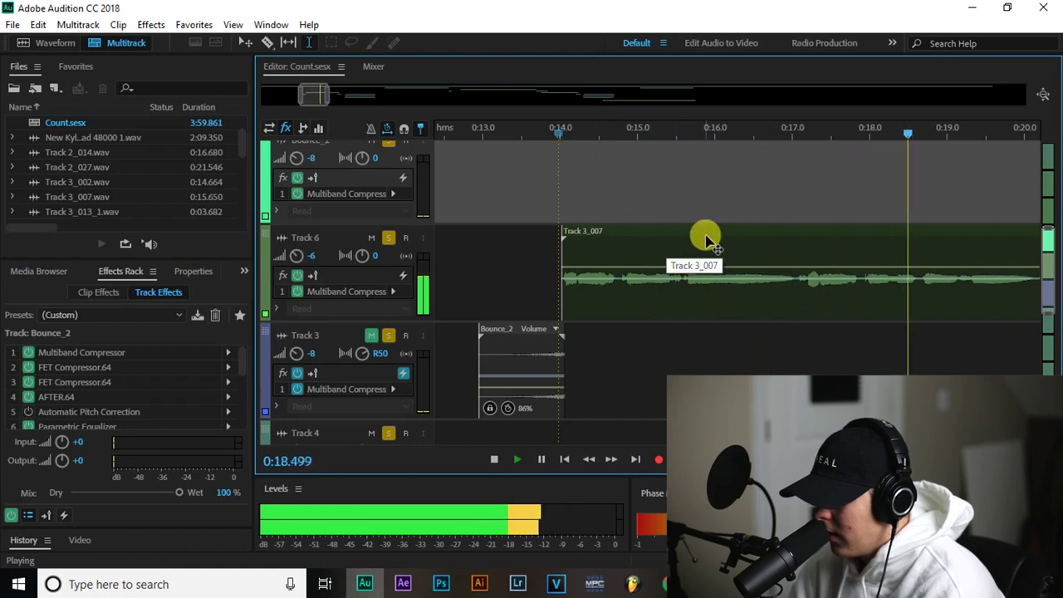
key(space)
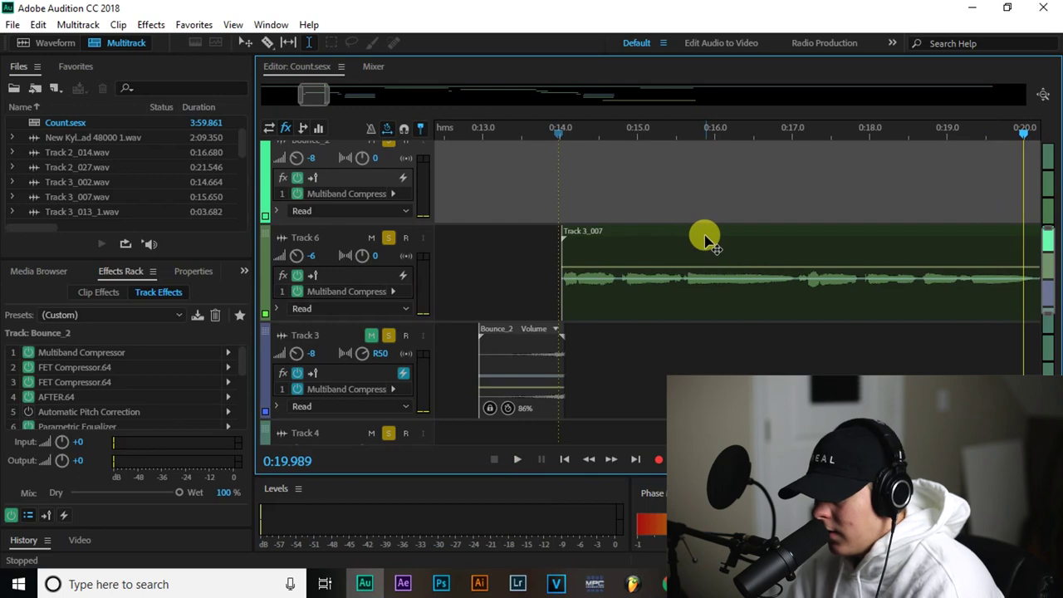
click(556, 242)
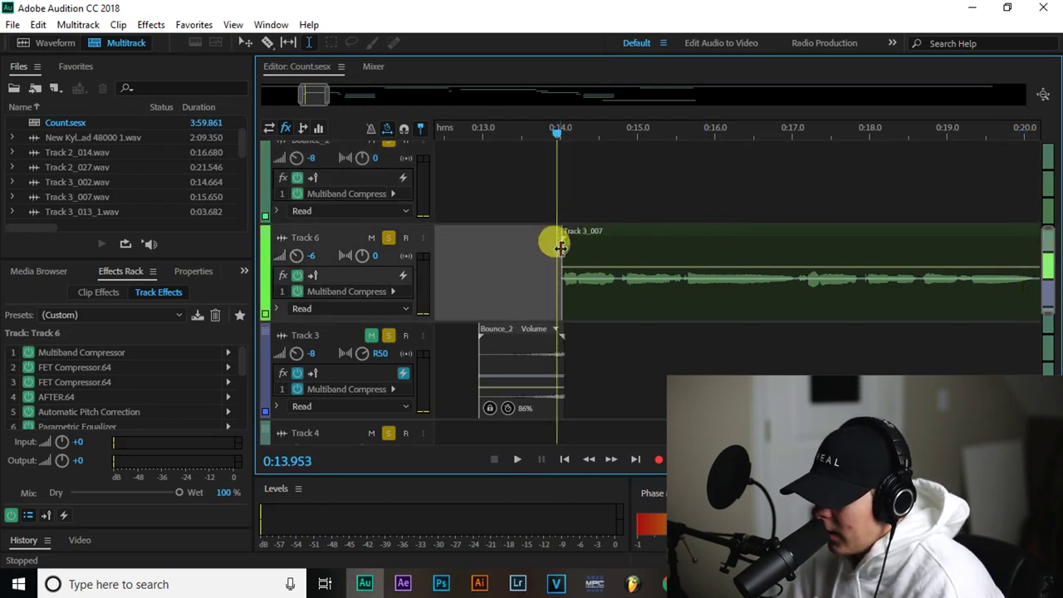
drag(562, 220, 917, 300)
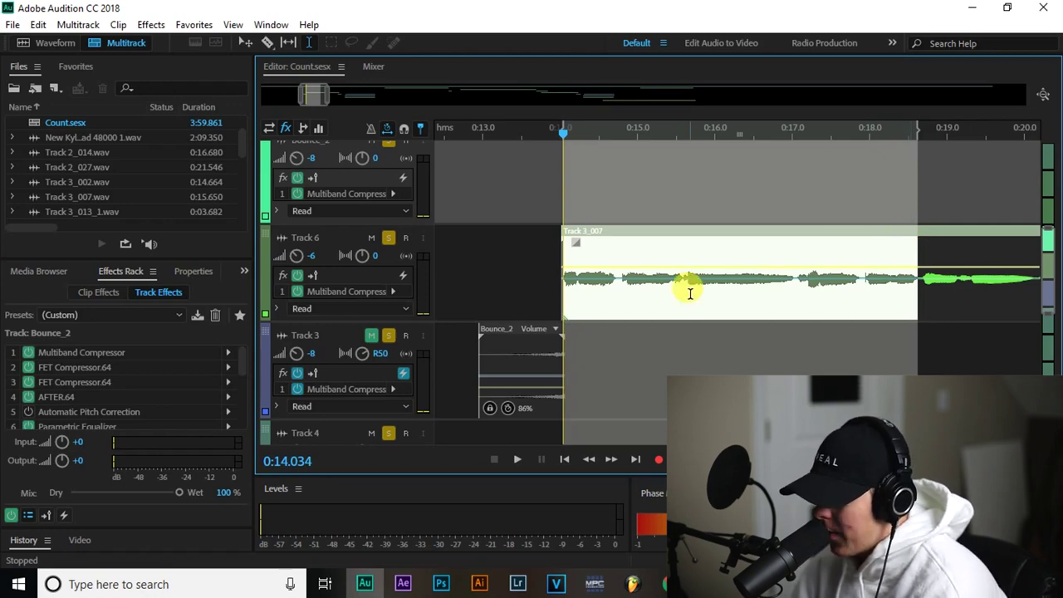
- Bounce Track 3_007's selected intro to a new Bounce_5 track and open it in Waveform view
right_click(698, 249)
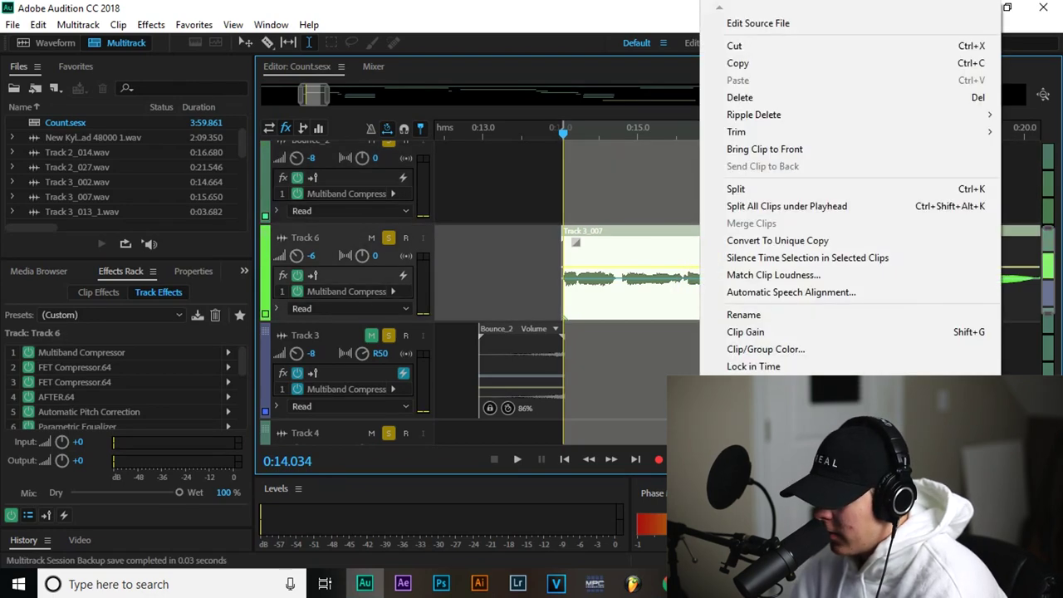
scroll(855, 191, down, 2)
scroll(855, 191, down, 2)
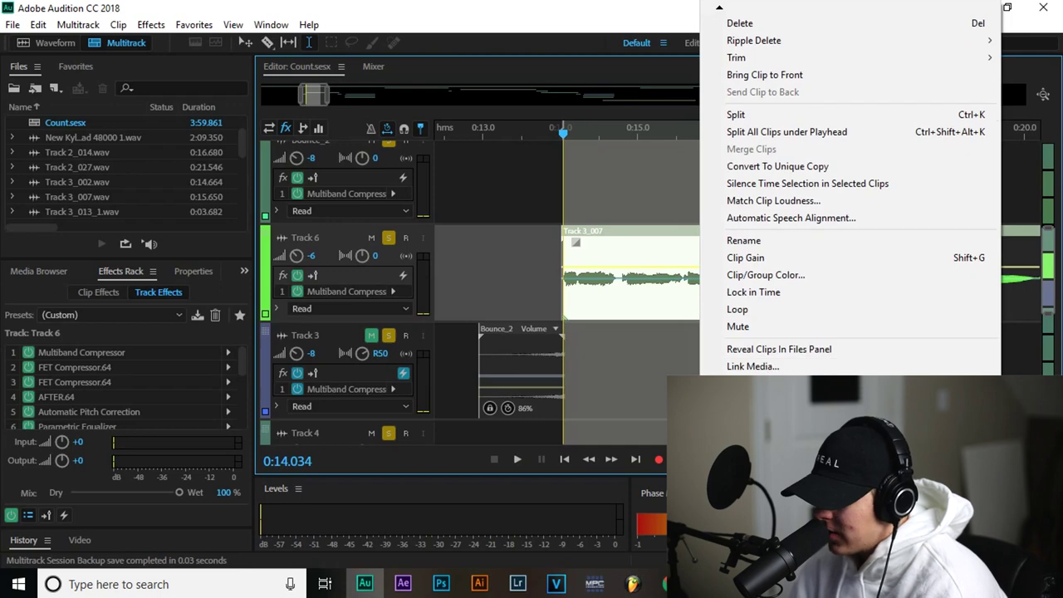
scroll(722, 499, down, 2)
mouse_move(714, 514)
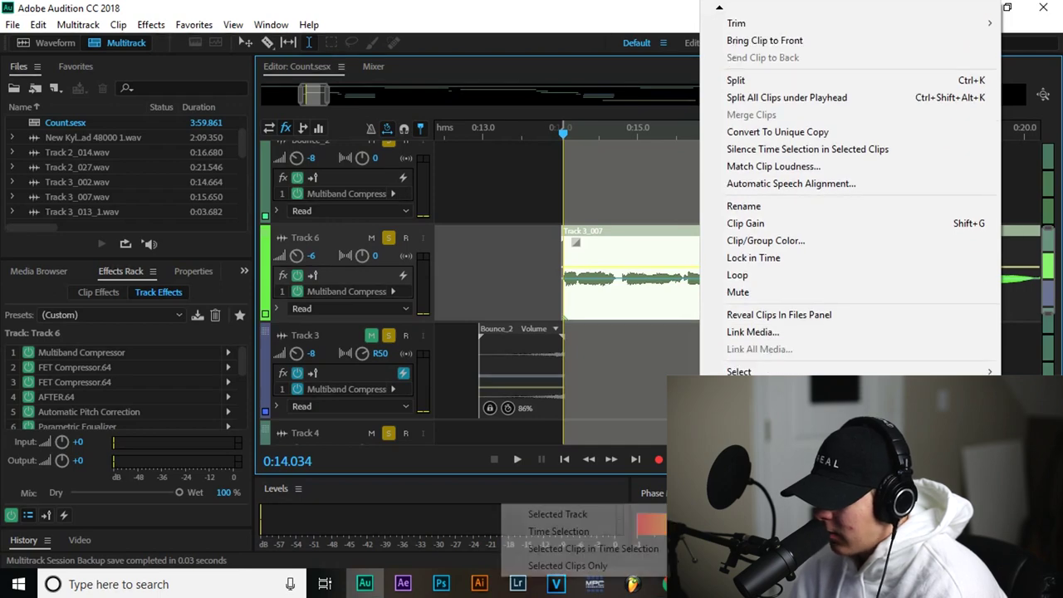
click(617, 556)
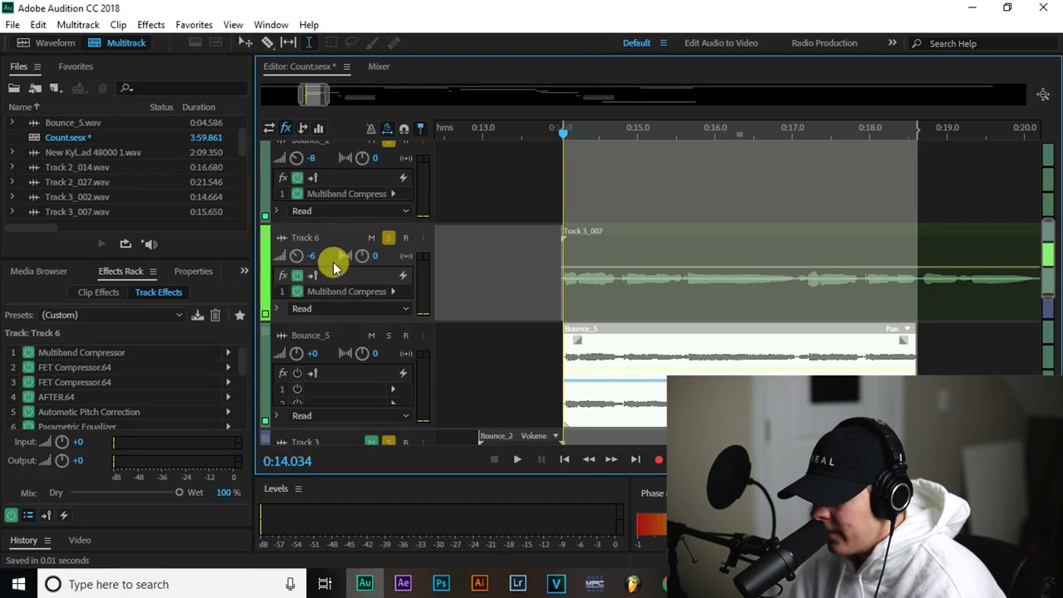
scroll(514, 333, down, 1)
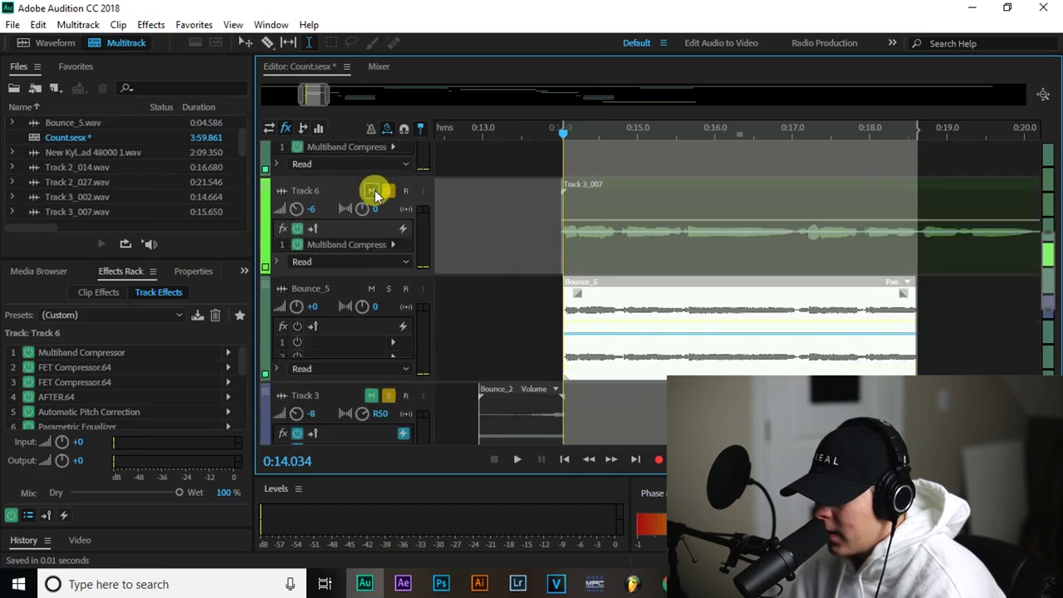
double_click(615, 309)
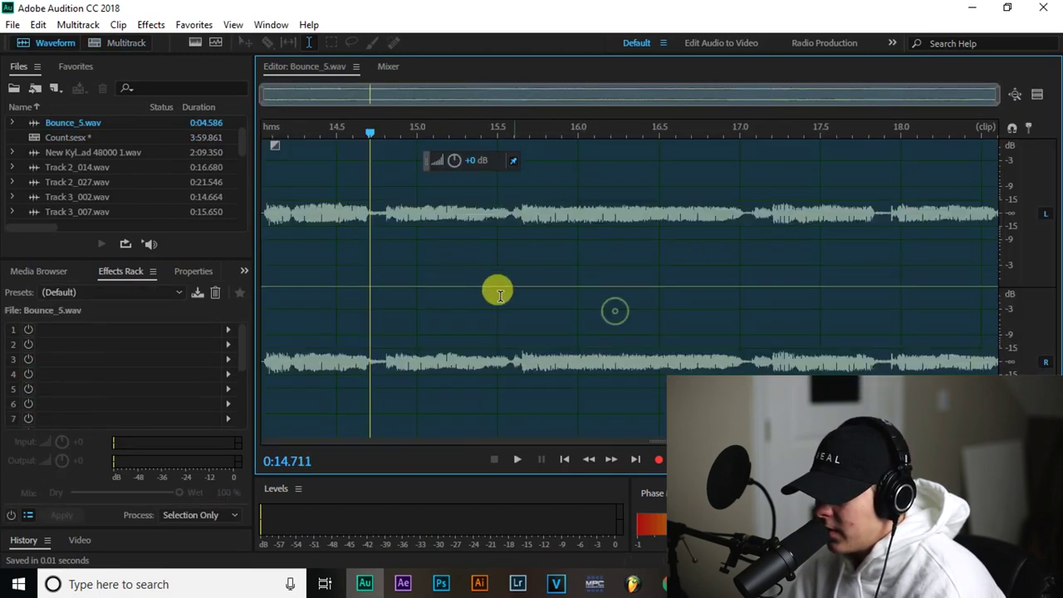
- Audition Bounce_5 from the start and around the vocal intro near 14.4 s
click(264, 131)
key(space)
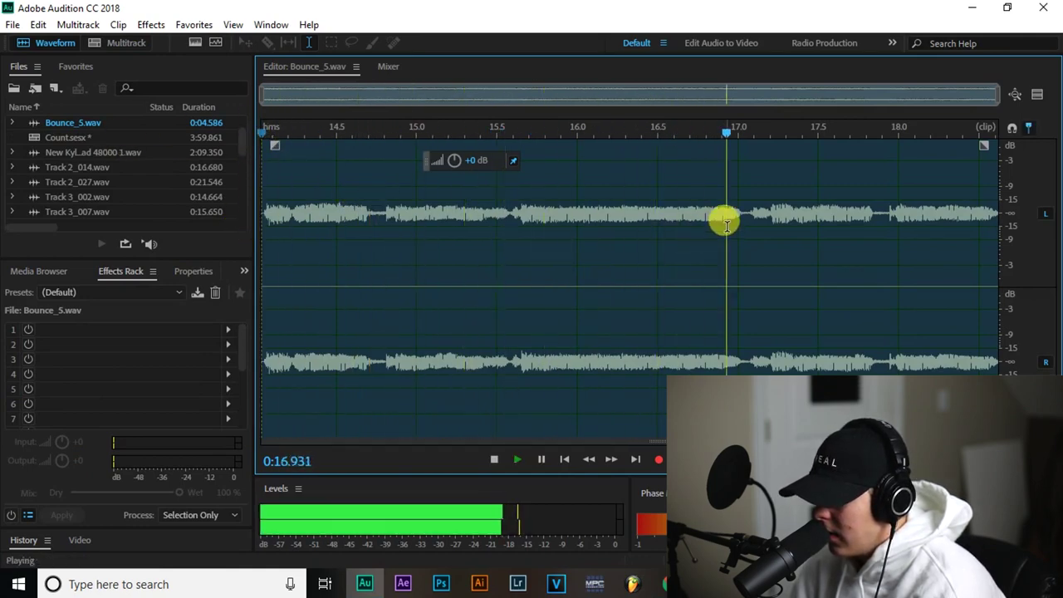
key(space)
click(317, 214)
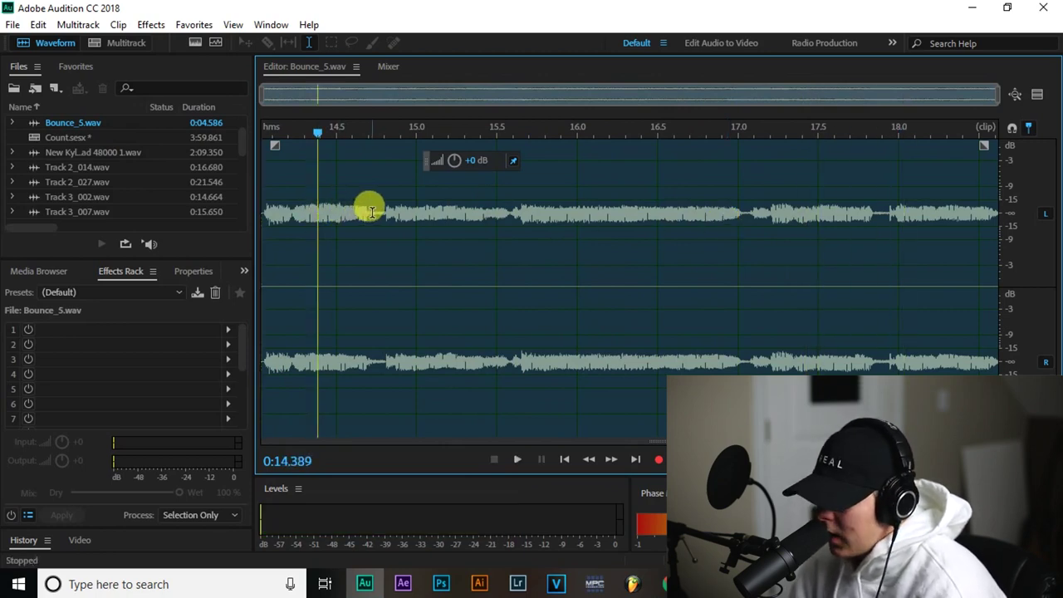
key(space)
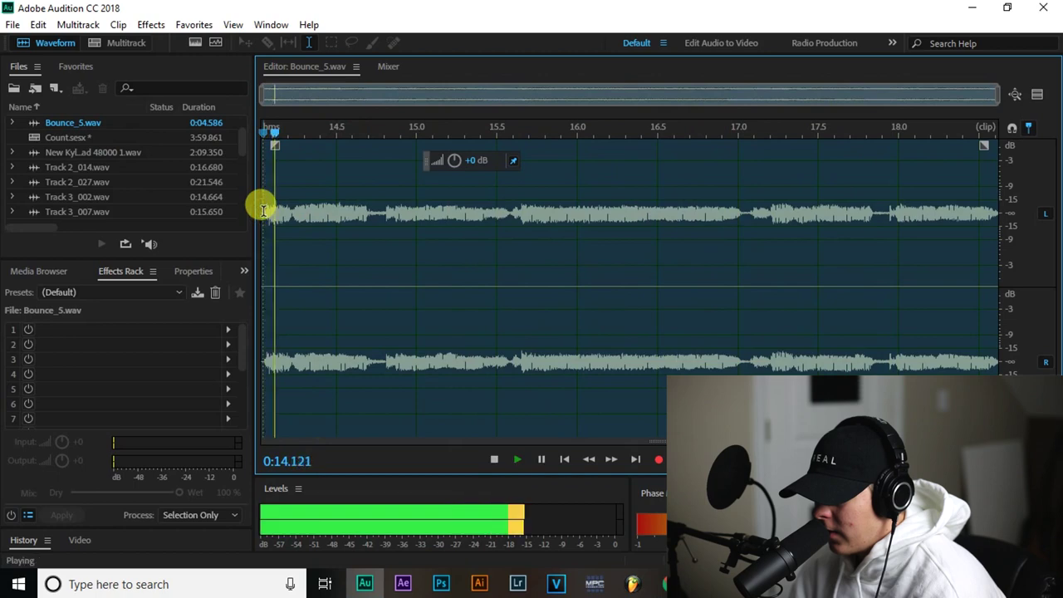
key(space)
- Try a volume boost on a short range at the clip start, then undo it
drag(293, 215, 262, 214)
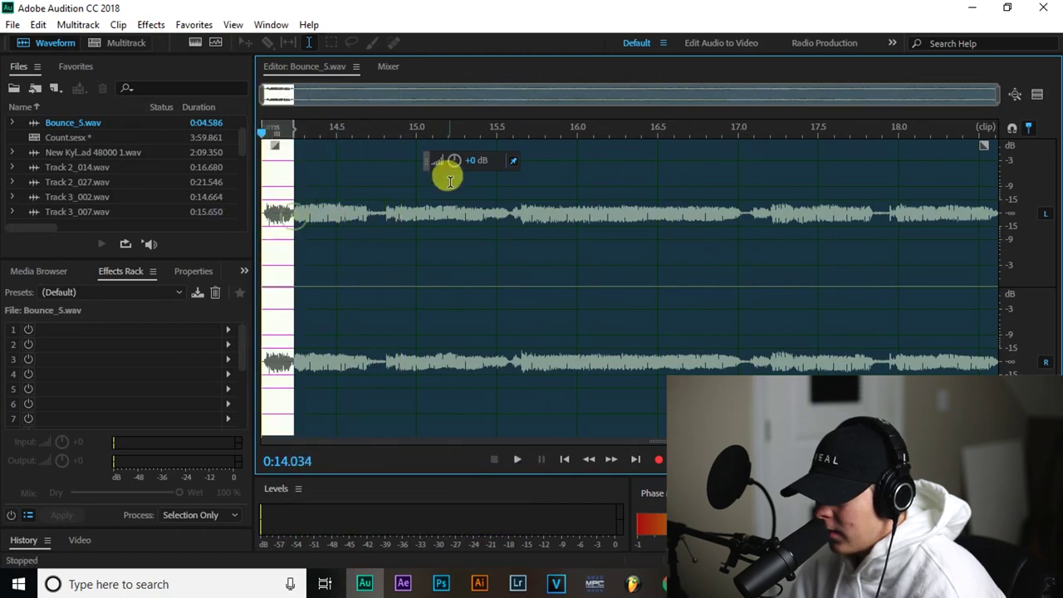
drag(454, 161, 455, 154)
click(273, 249)
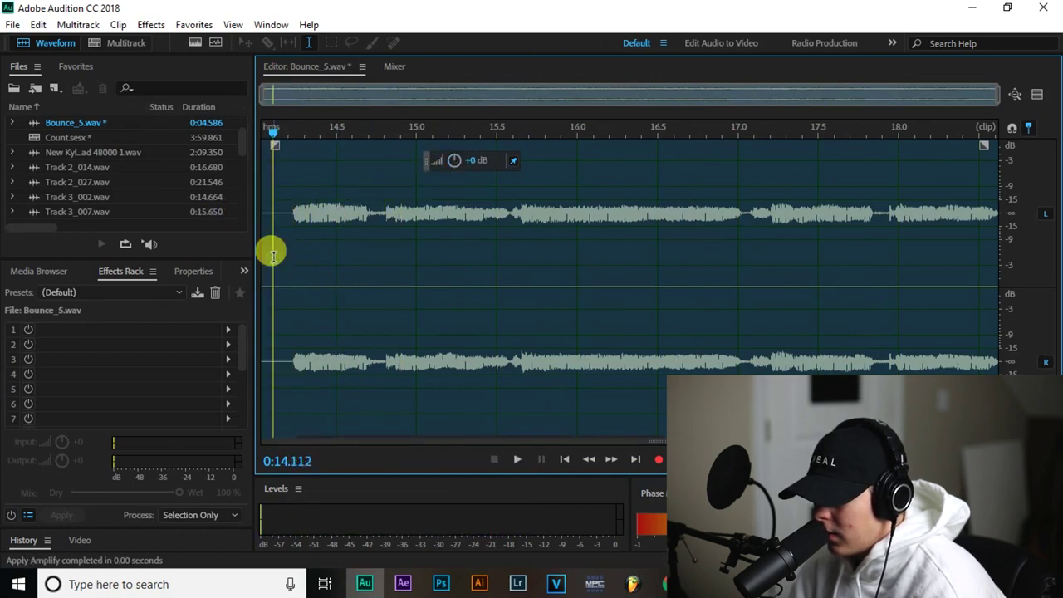
key(space)
key(space)
key(ctrl+z)
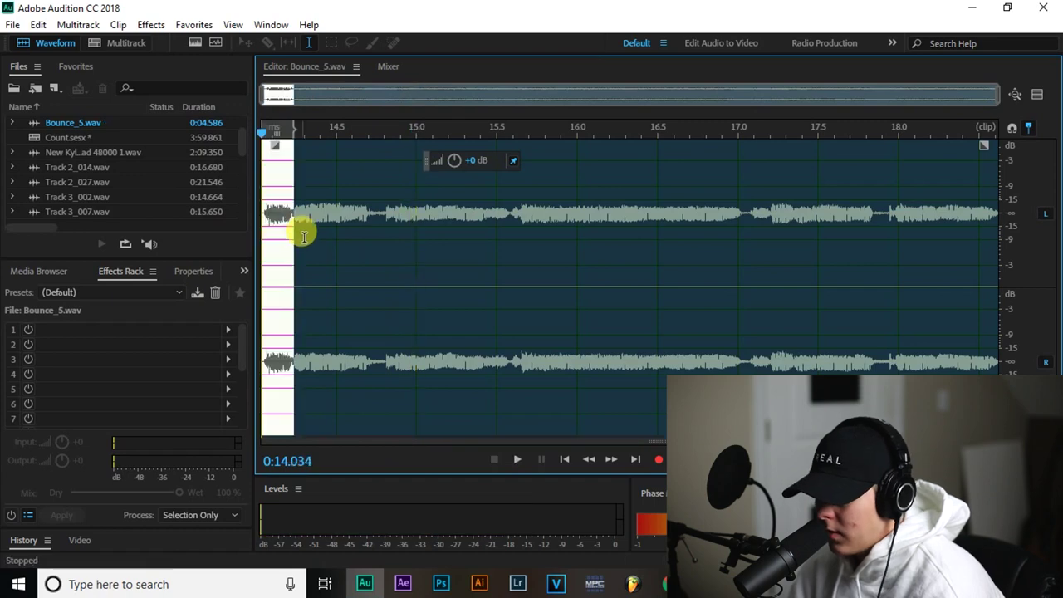
click(269, 233)
key(space)
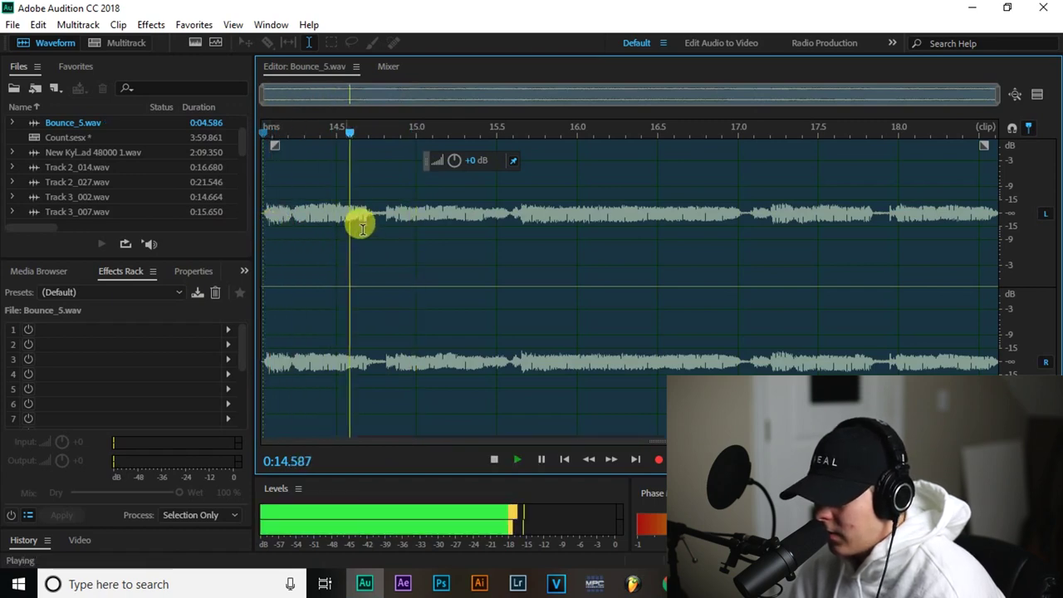
key(space)
- Silence everything after about 14.72 s with the gain knob and play the trimmed opening
drag(373, 217, 996, 212)
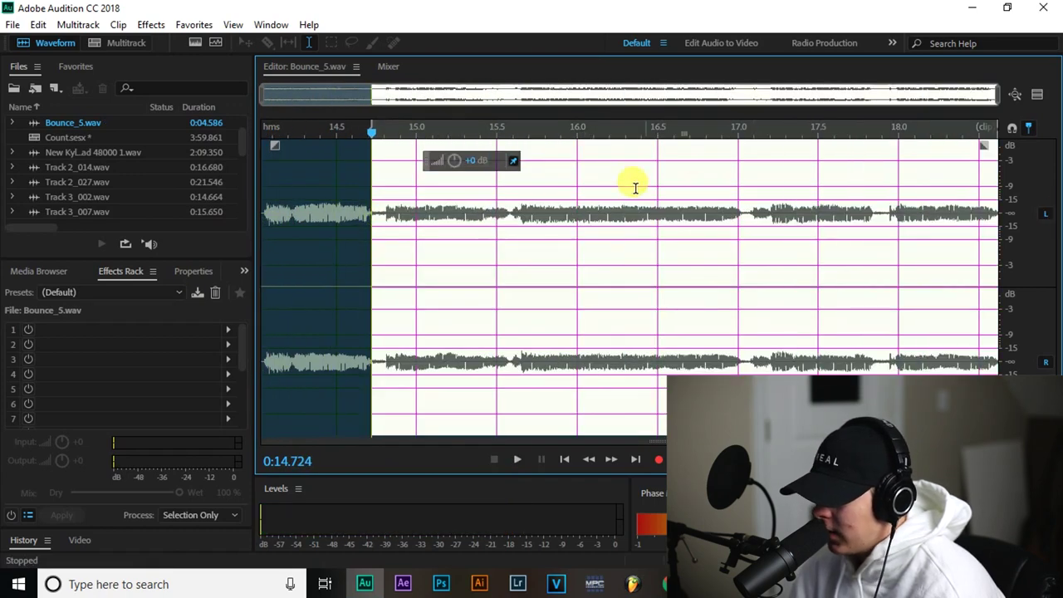
drag(464, 161, 463, 462)
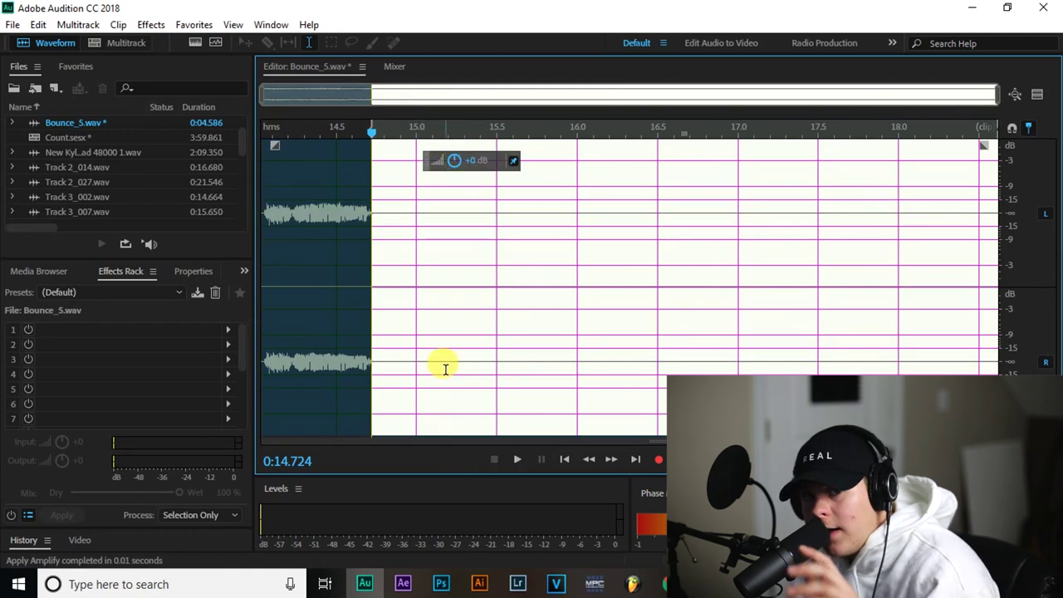
click(454, 332)
click(264, 184)
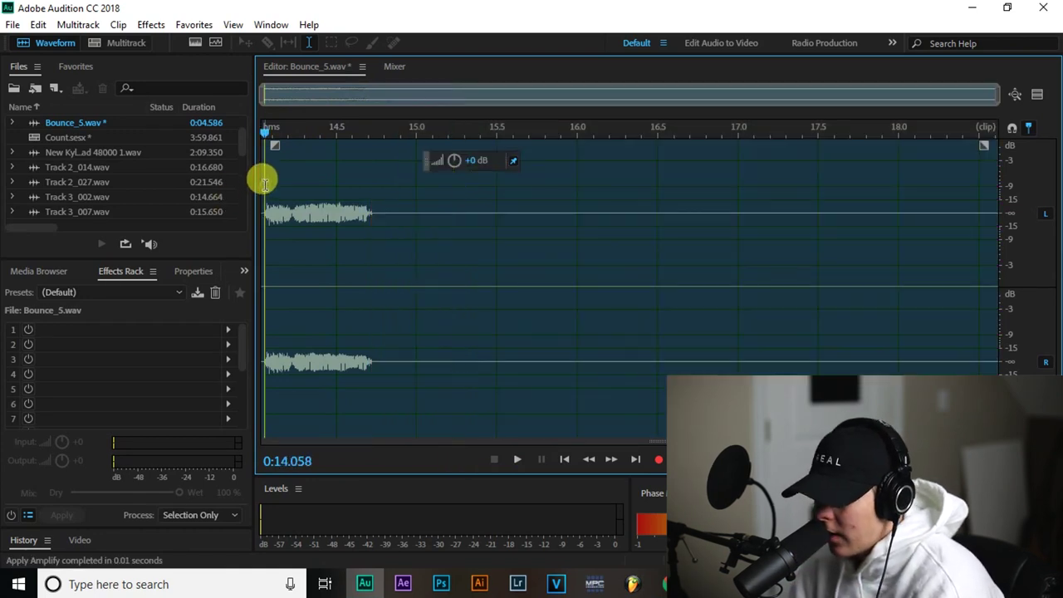
key(space)
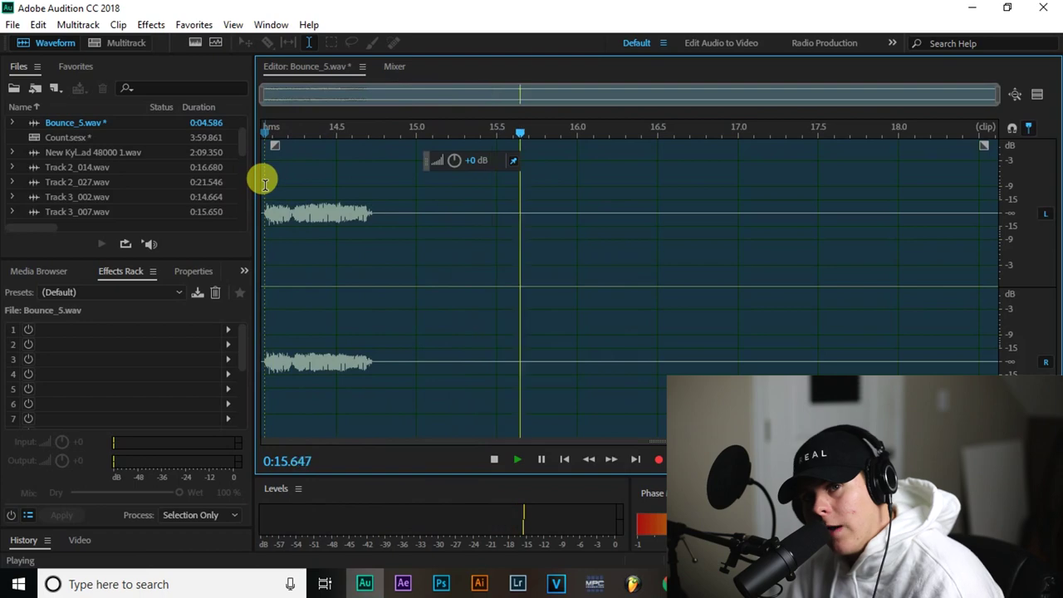
key(space)
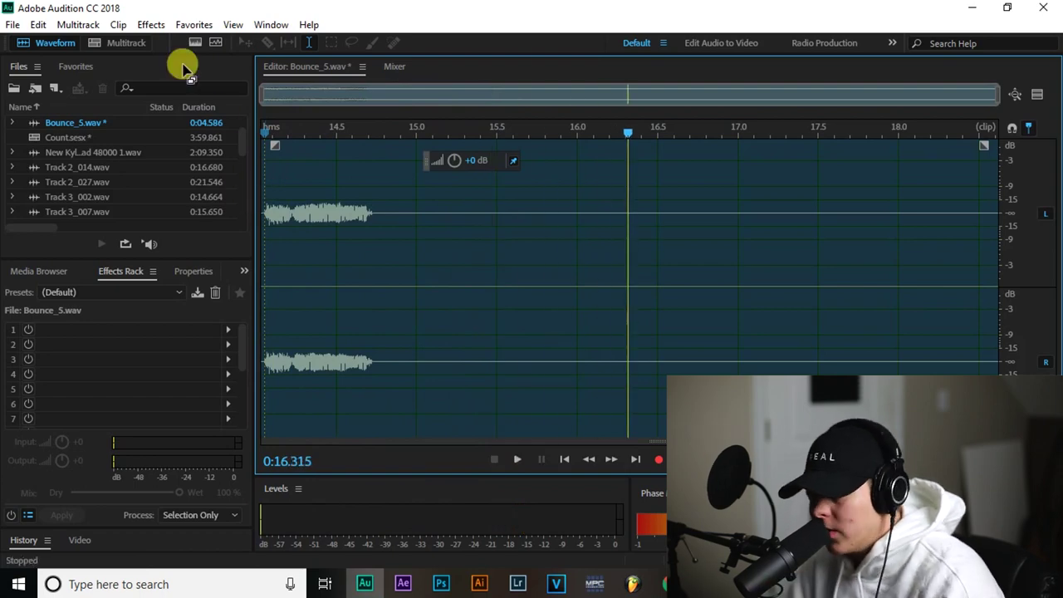
click(152, 24)
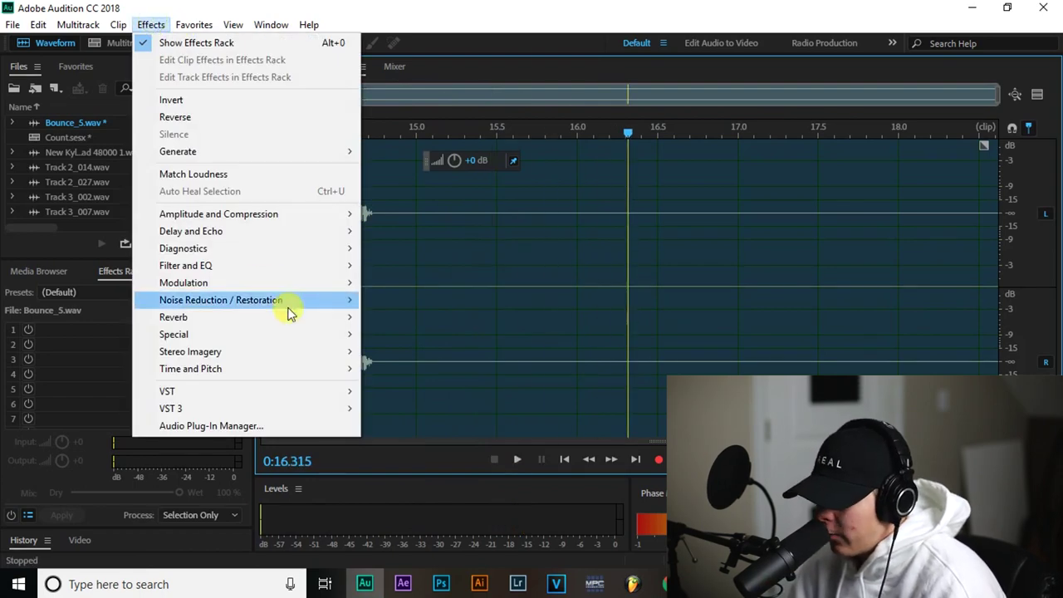
- Load the Magnus Ambience64 reverb and preview it on the intro from the file start
mouse_move(322, 390)
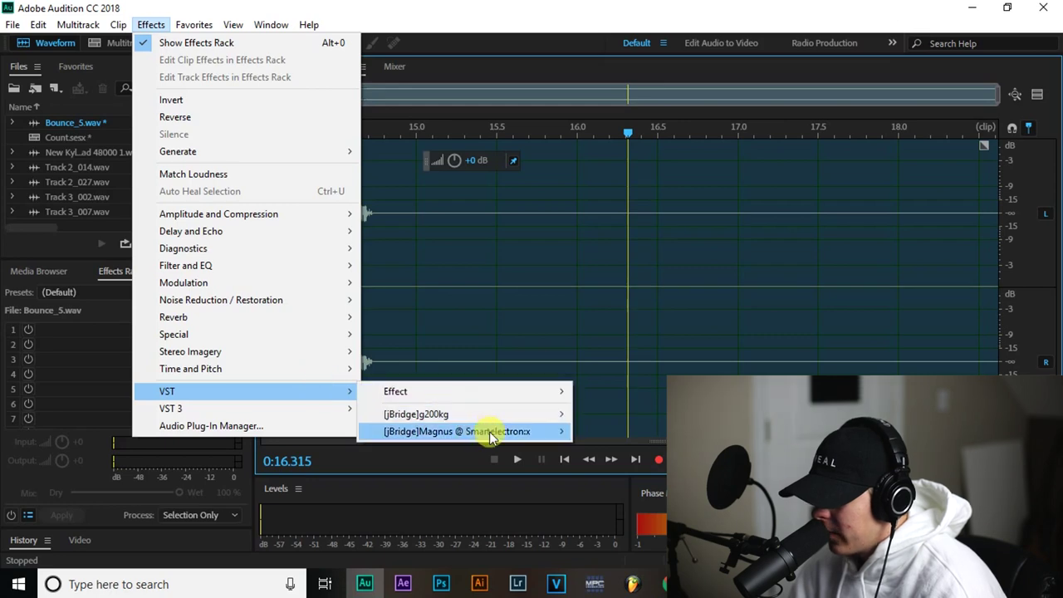
mouse_move(498, 430)
click(612, 434)
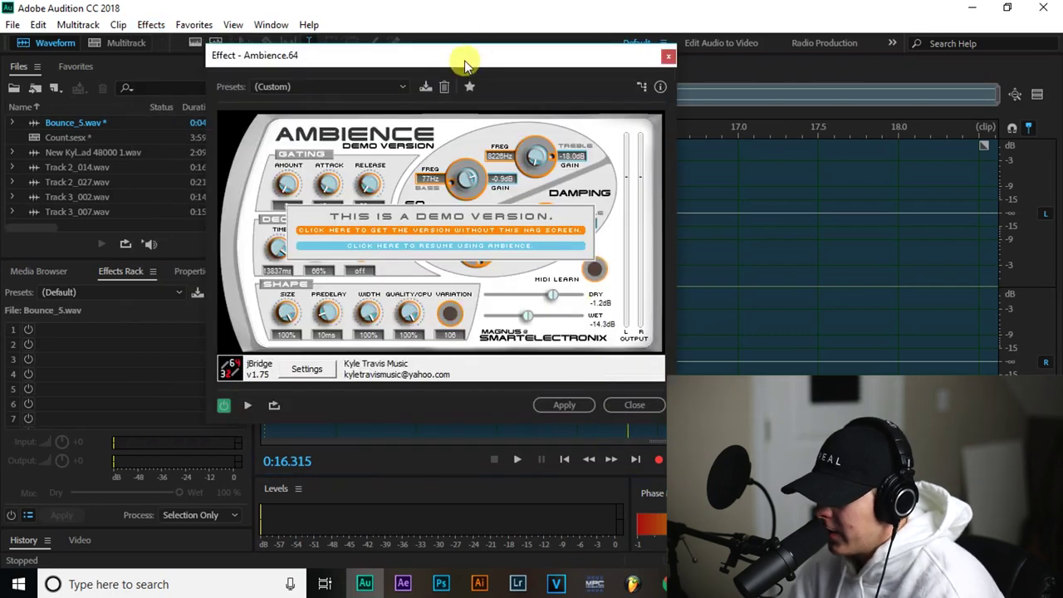
drag(465, 65, 961, 315)
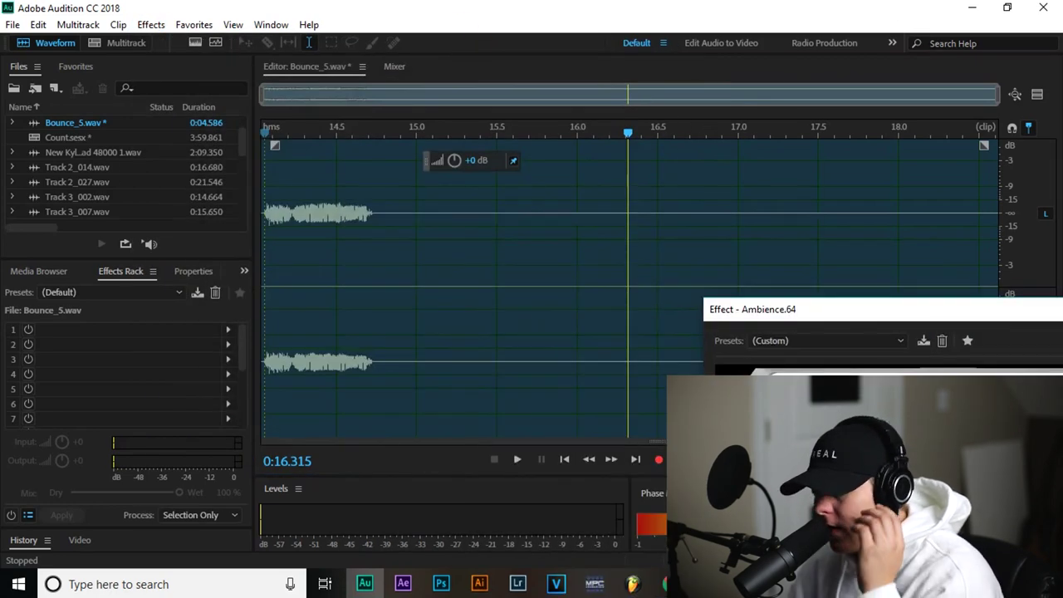
key(Home)
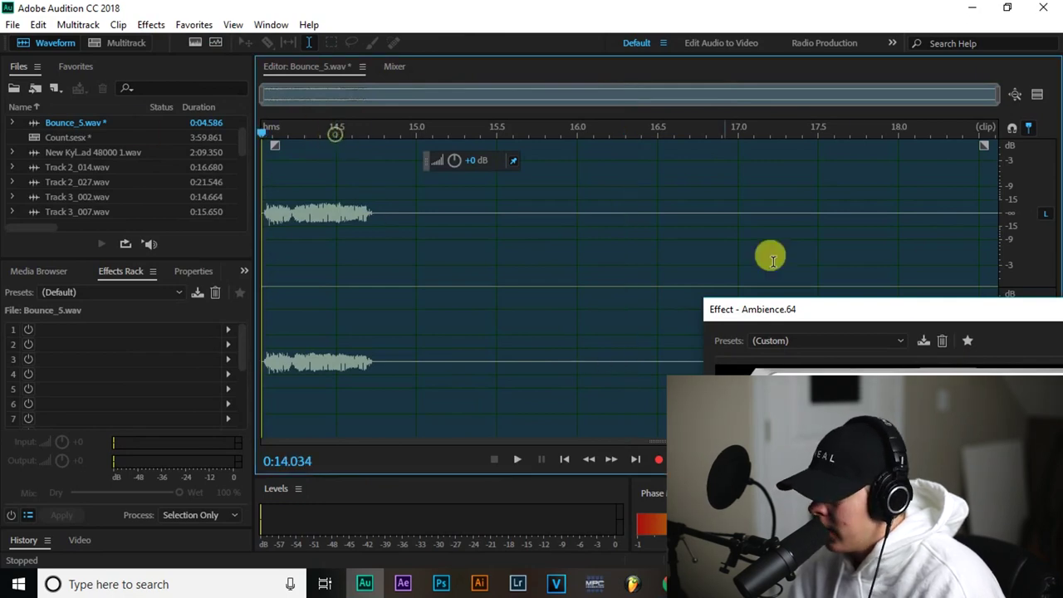
drag(930, 241, 794, 158)
click(734, 240)
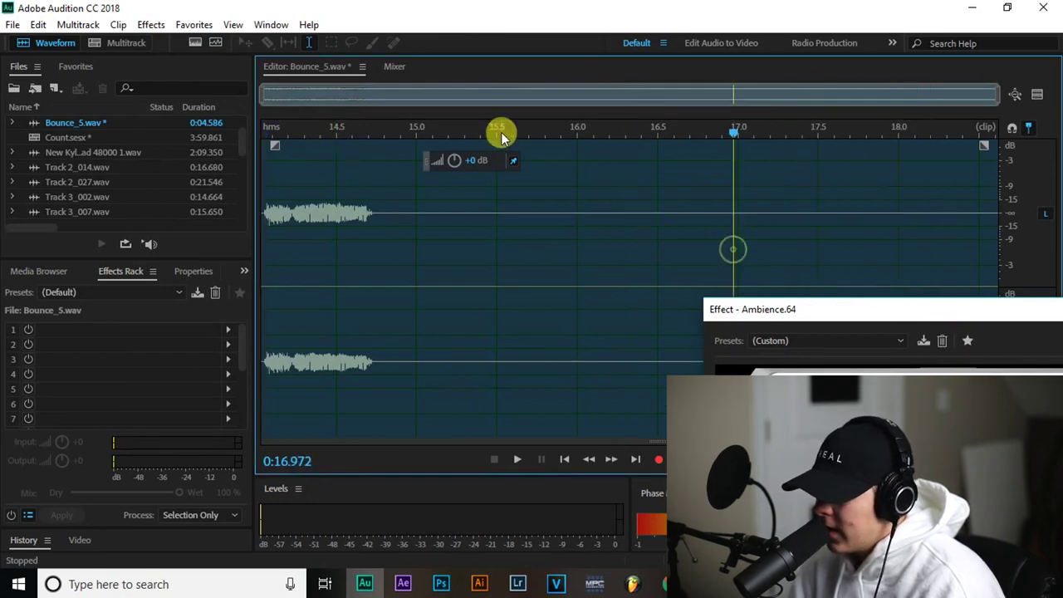
key(Home)
drag(909, 324, 717, 172)
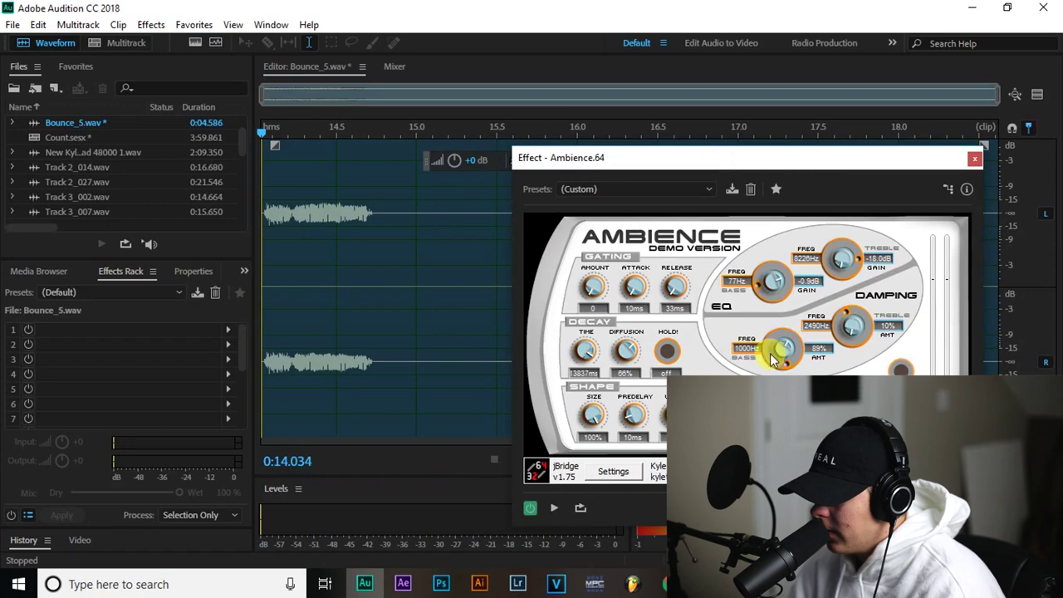
key(space)
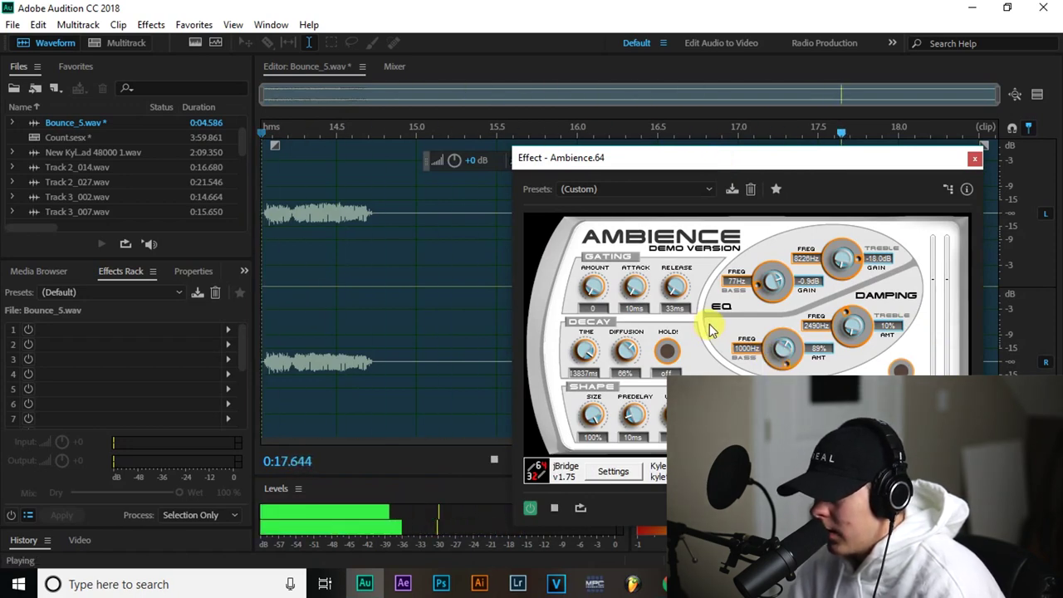
key(space)
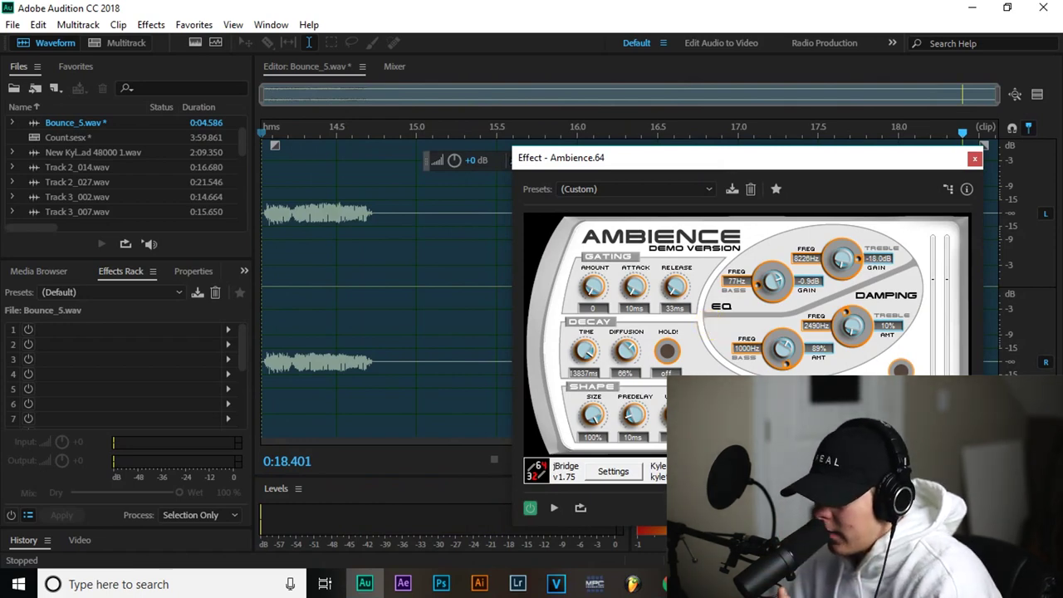
- Apply the Ambience reverb and play back the reverb-tailed vocal intro
click(901, 507)
click(492, 220)
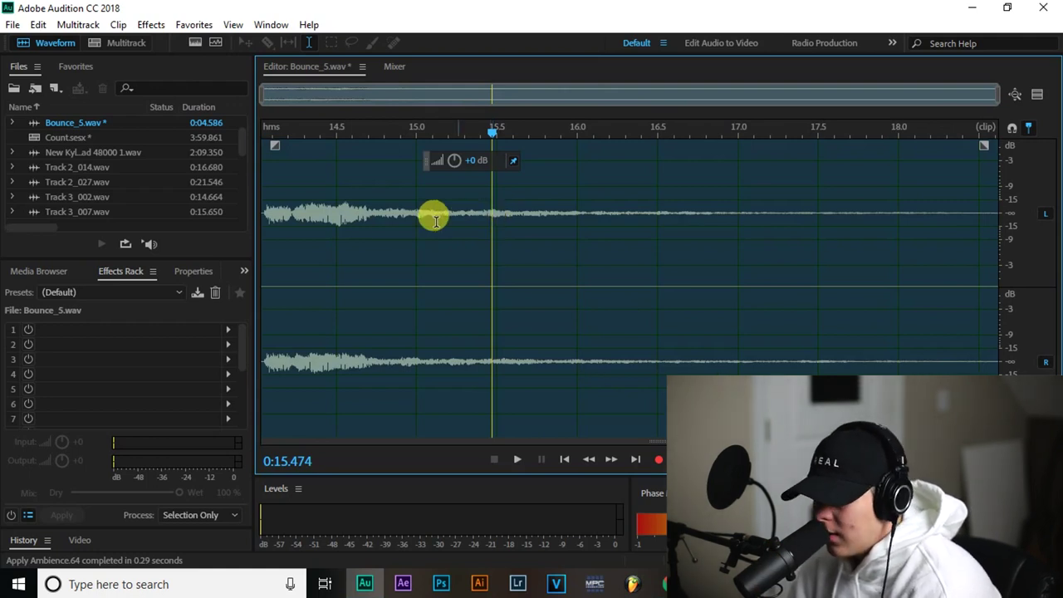
click(270, 218)
key(space)
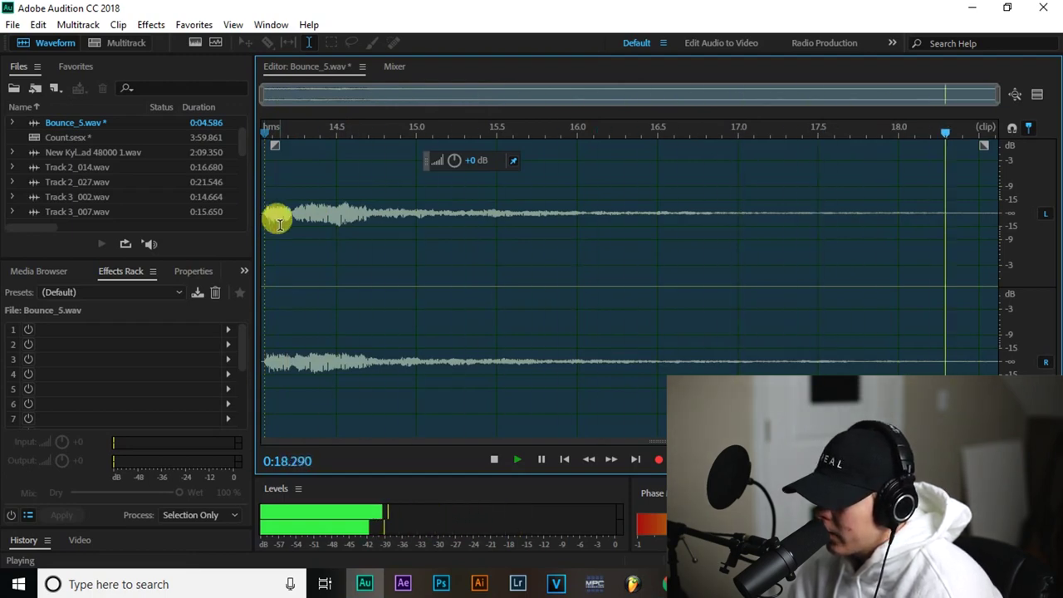
key(space)
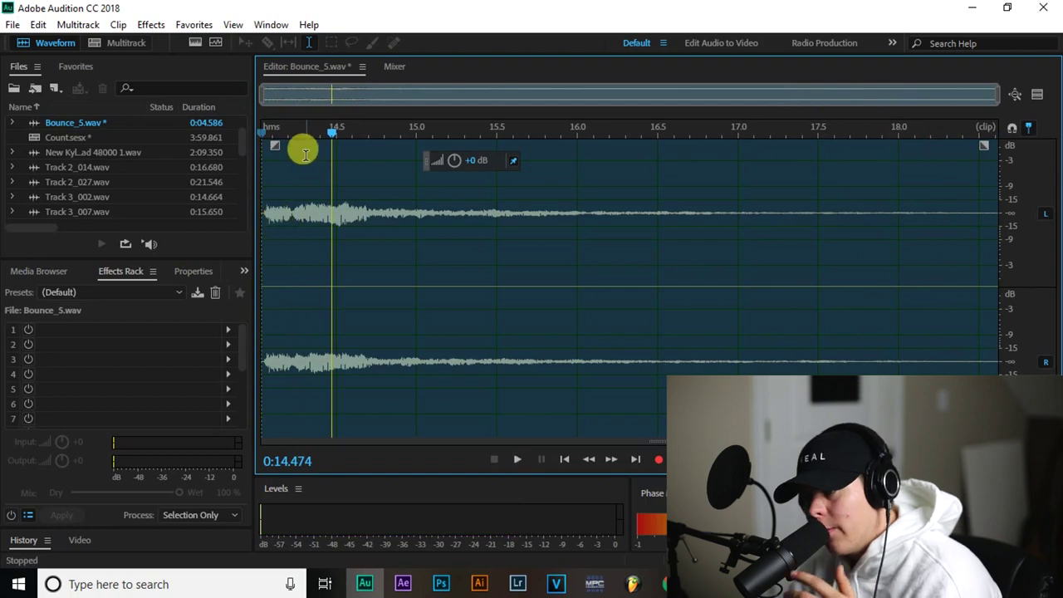
key(space)
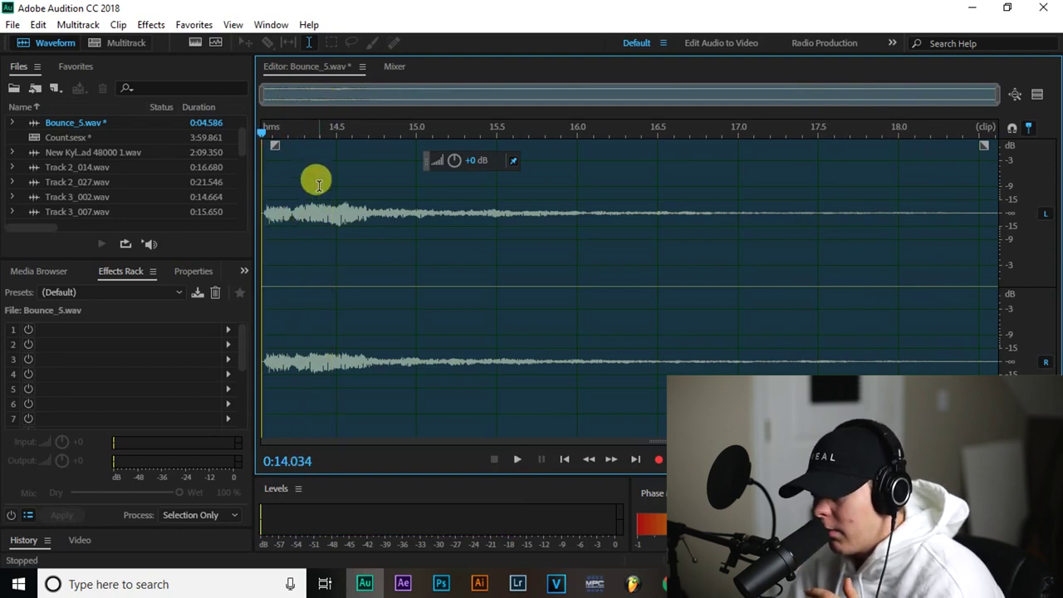
- Reverse all of Bounce_5.wav and play the reversed swell from the start
click(154, 25)
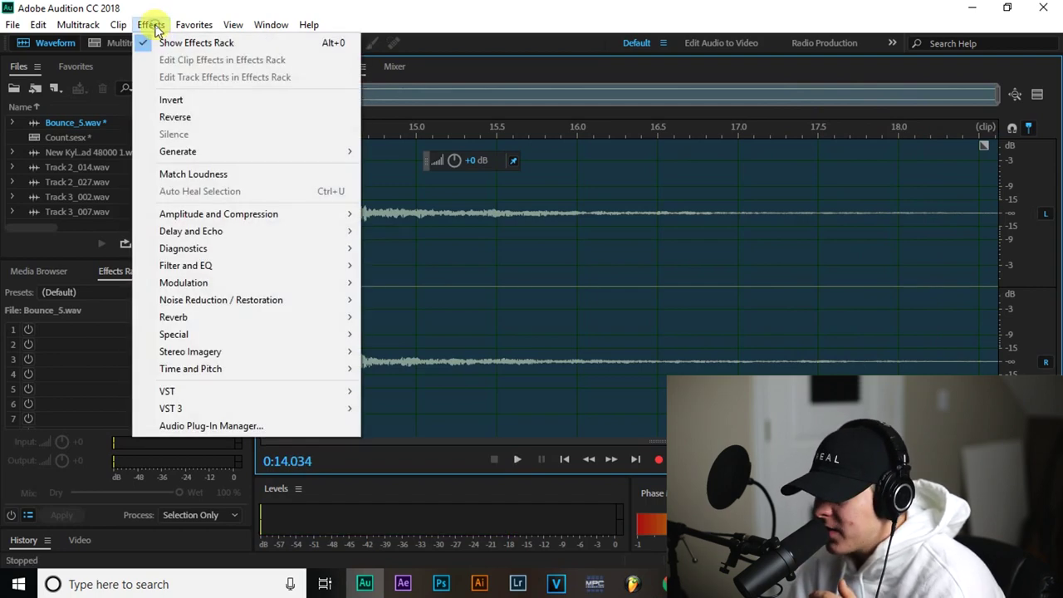
click(220, 119)
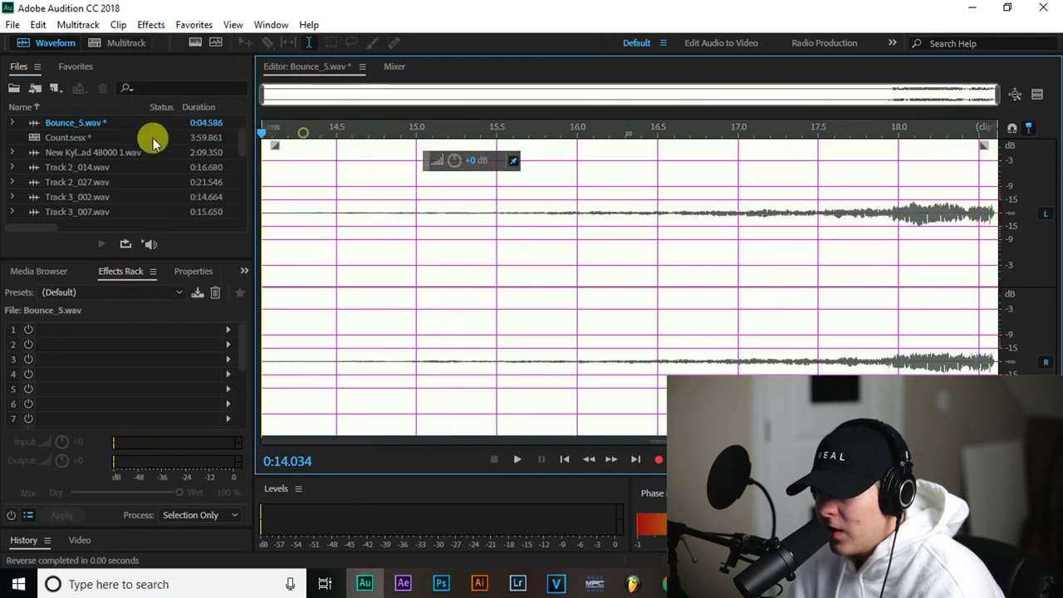
click(275, 194)
click(267, 130)
key(space)
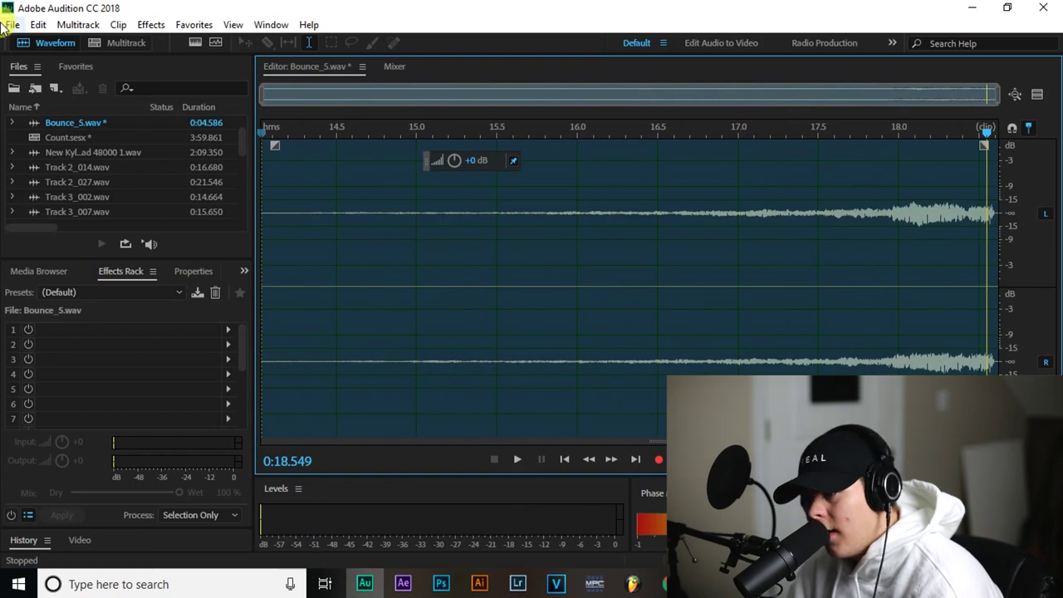
- In Multitrack, solo the Bounce_5 track and move its clip to about 0:10
click(131, 42)
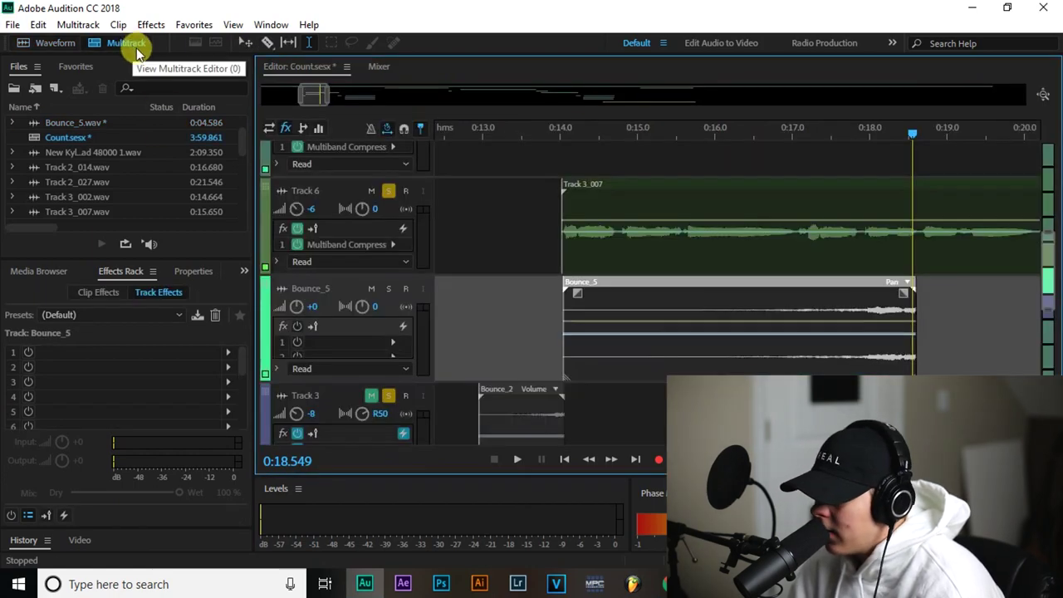
click(623, 286)
click(388, 288)
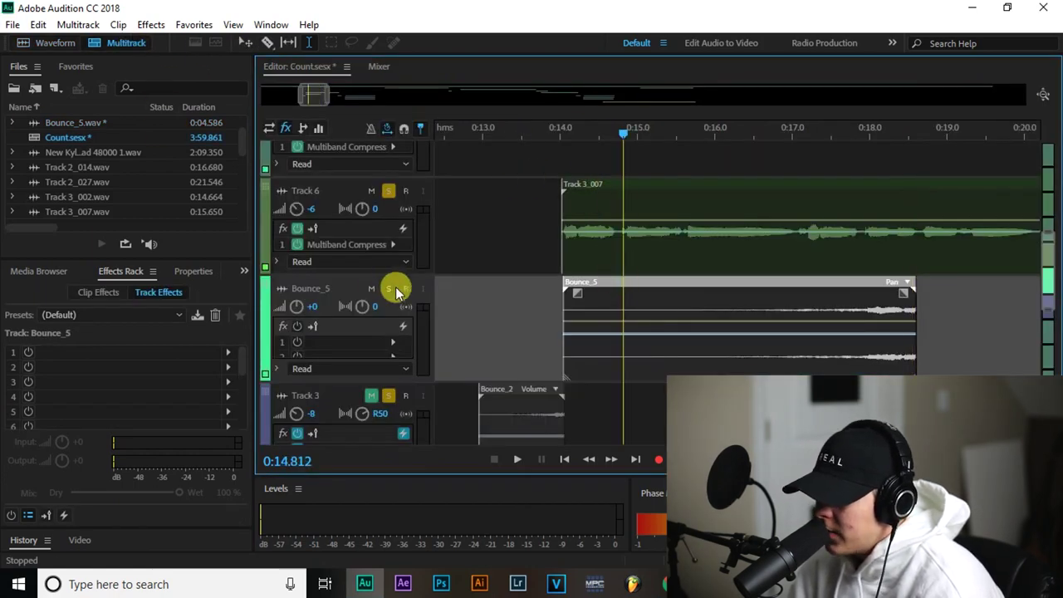
drag(631, 285, 903, 286)
scroll(683, 137, down, 3)
drag(762, 131, 788, 133)
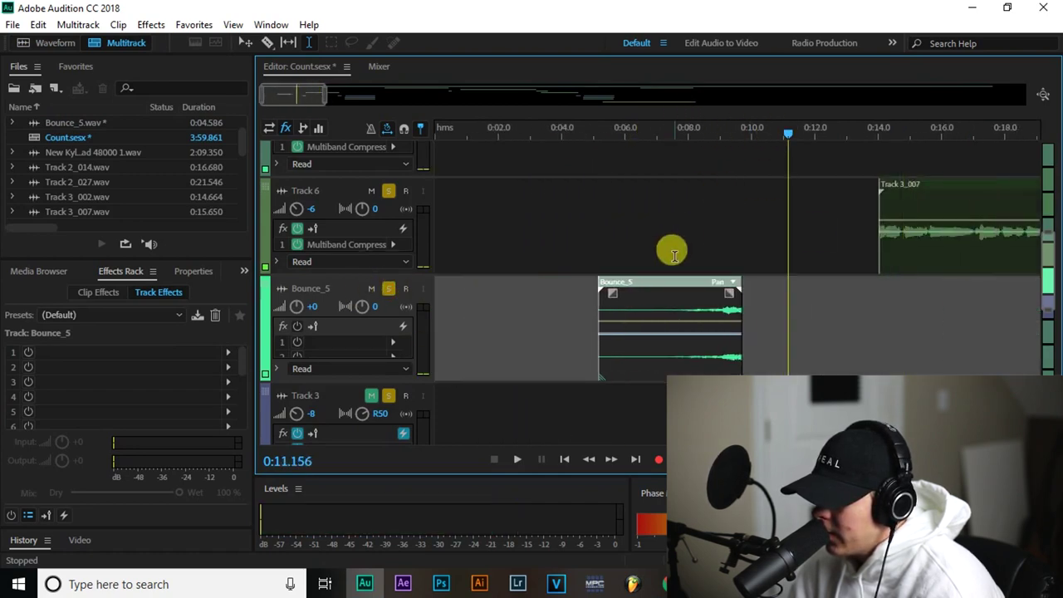
drag(679, 286, 835, 290)
scroll(876, 129, up, 5)
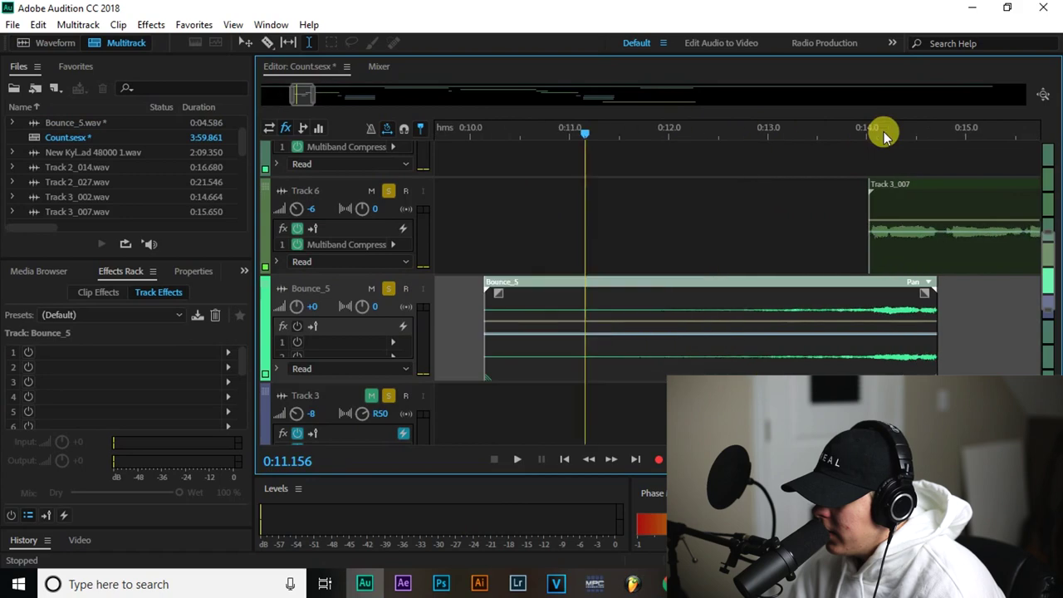
- Trim the Bounce_5 clip's end, lock it in time, and move it onto Track 6 before the vocal
drag(977, 299, 872, 363)
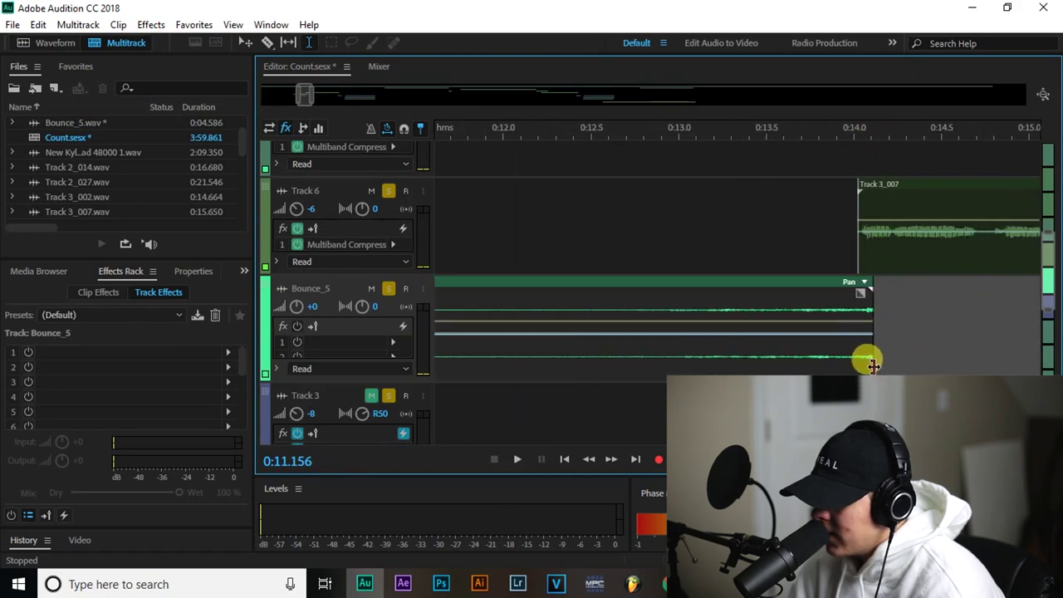
right_click(751, 285)
click(783, 363)
drag(758, 284, 750, 237)
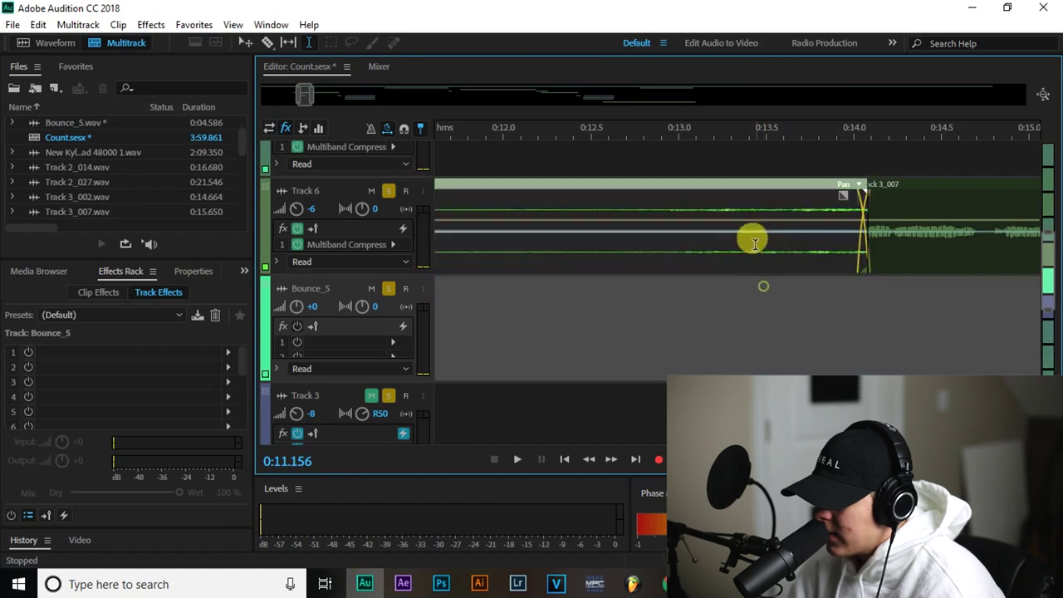
scroll(769, 137, down, 2)
scroll(769, 141, down, 2)
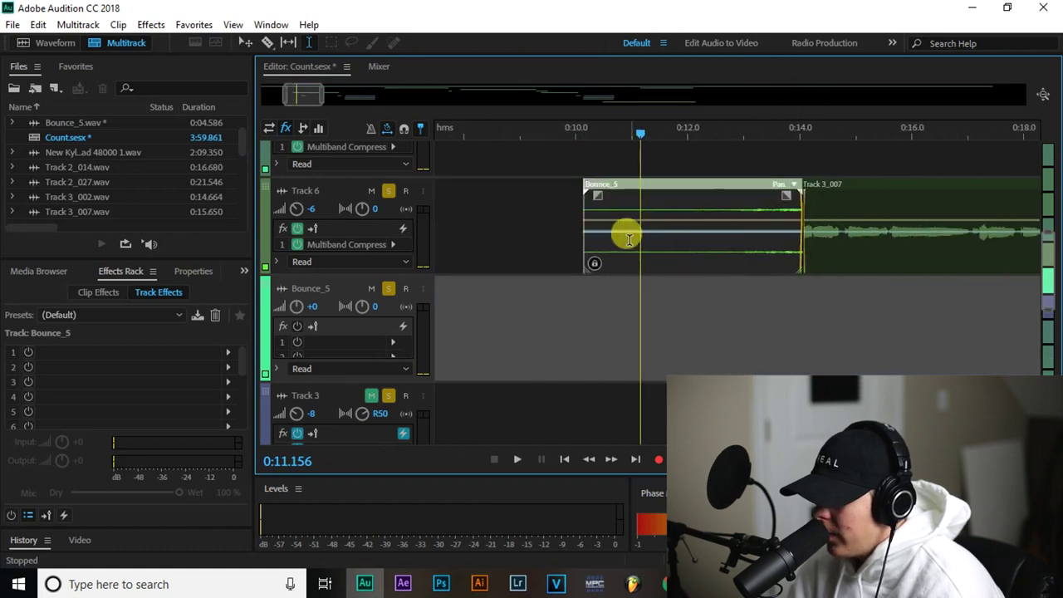
drag(584, 242, 653, 215)
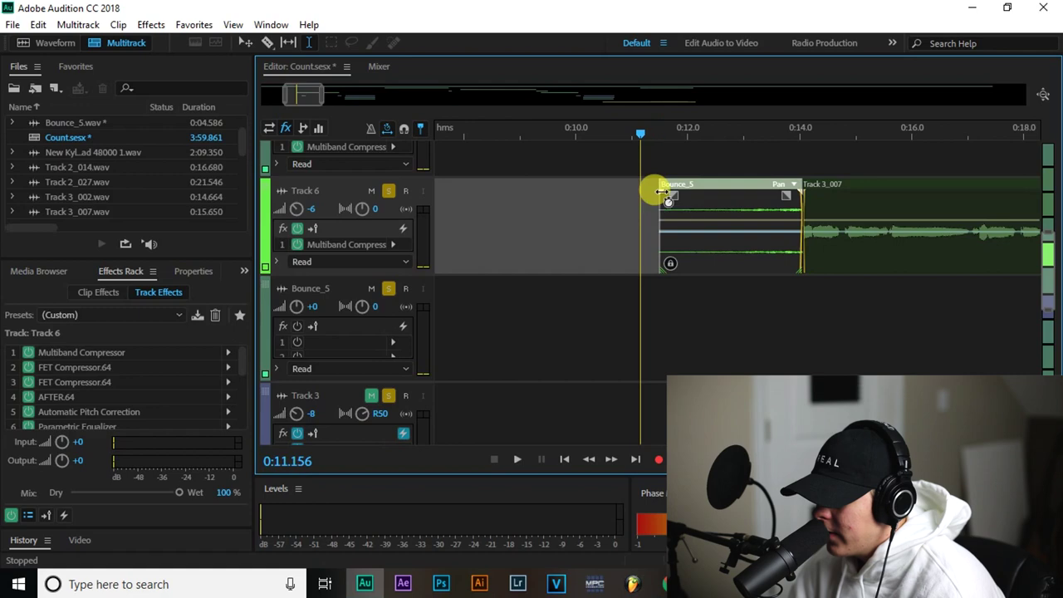
- Time-stretch the Bounce_5 clip to 49%, then reopen Bounce_5.wav in the Waveform editor
drag(662, 193, 735, 201)
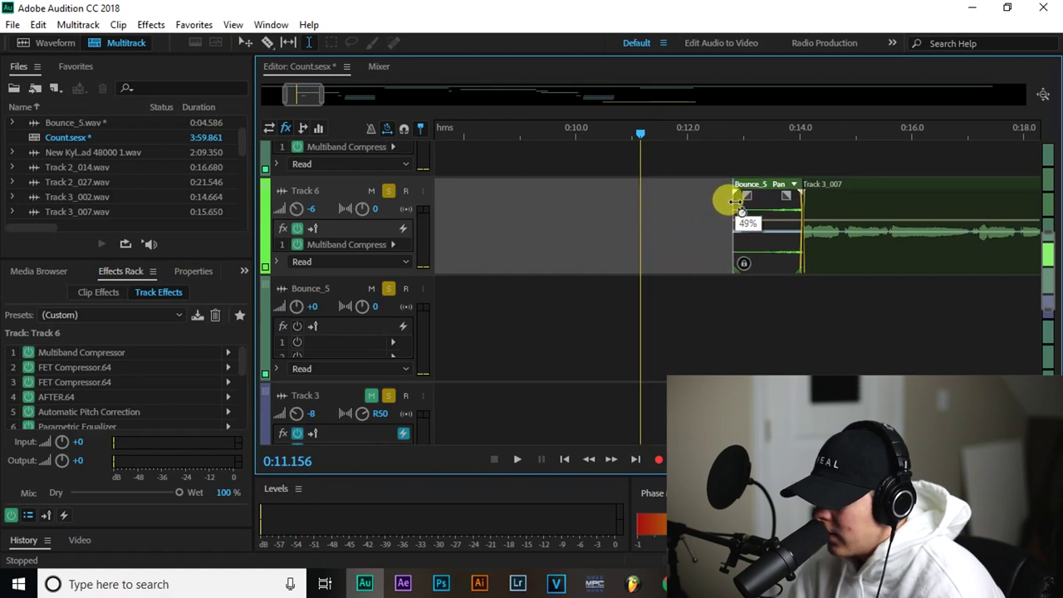
click(588, 196)
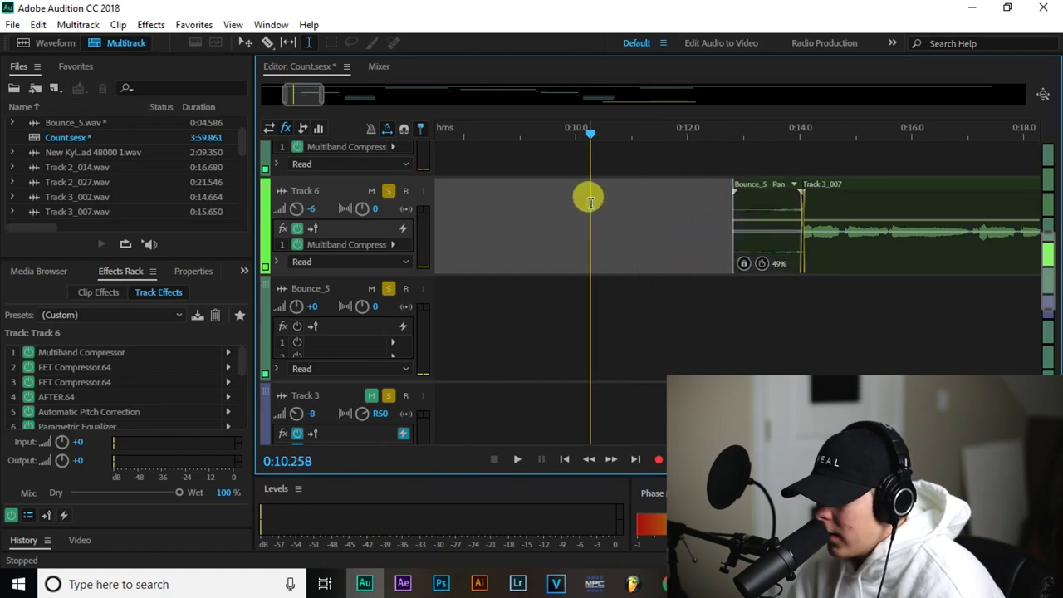
double_click(757, 199)
scroll(761, 202, down, 3)
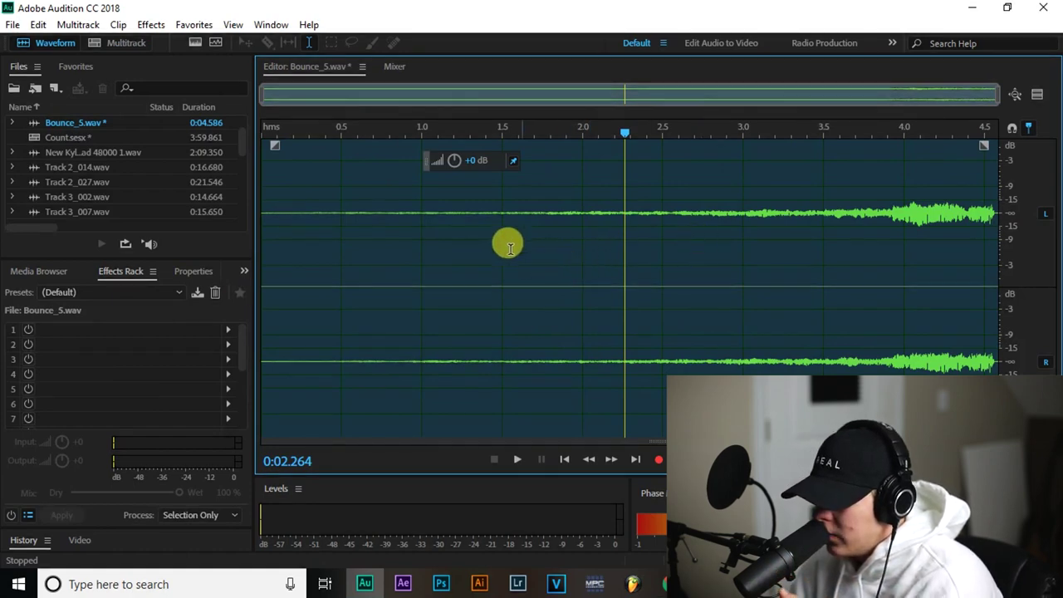
- Load the Stereo Maker (Hass Effect) rack preset and preview it from near the file start
click(161, 292)
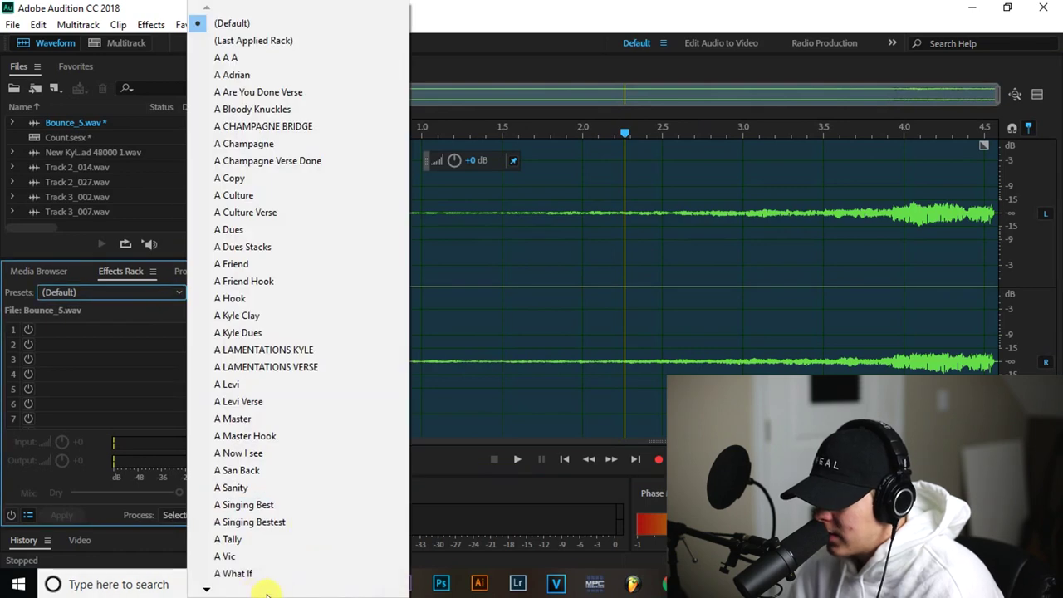
mouse_move(268, 591)
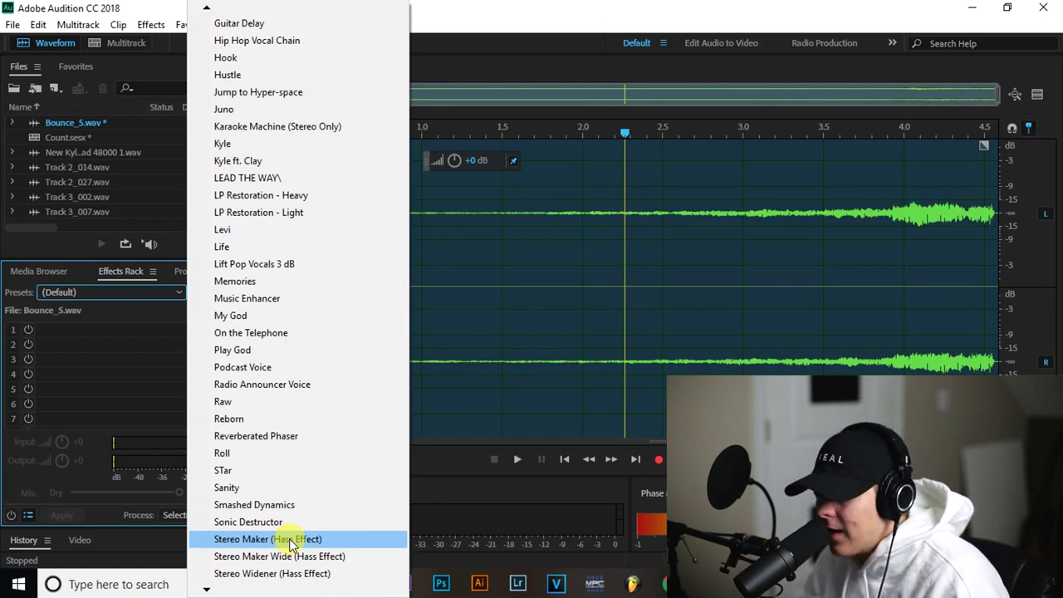
click(291, 540)
click(293, 278)
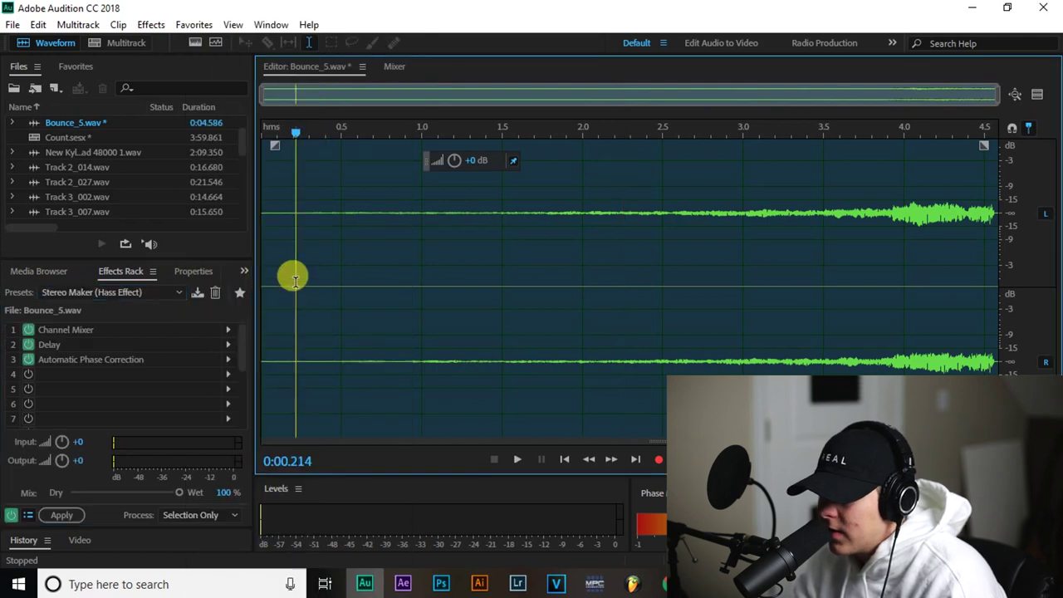
key(space)
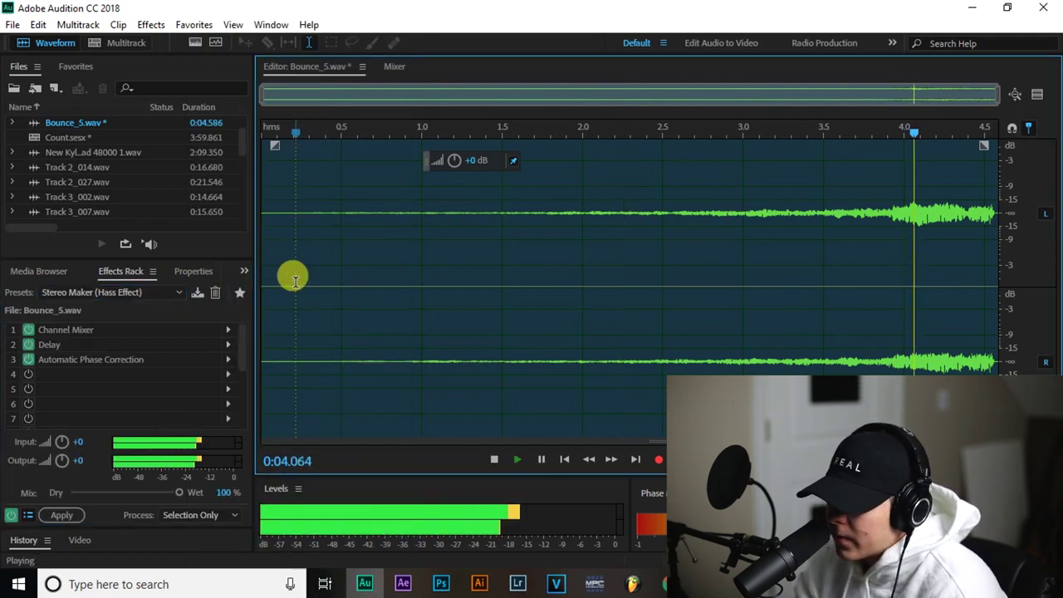
- Apply the effects rack to Bounce_5, then solo Track 1 and play the session from 0:10.788
click(62, 514)
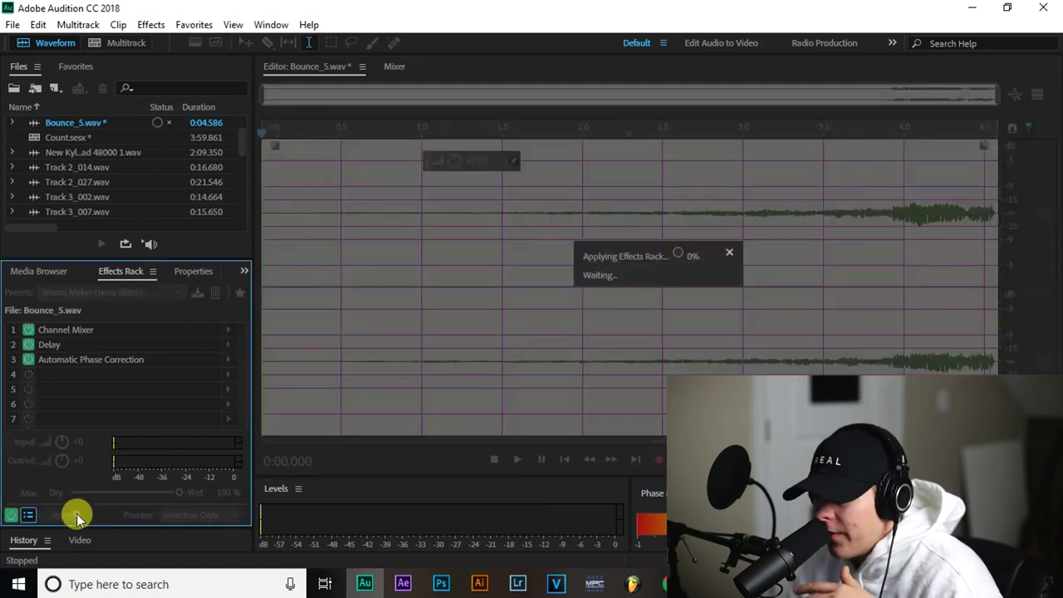
key(0)
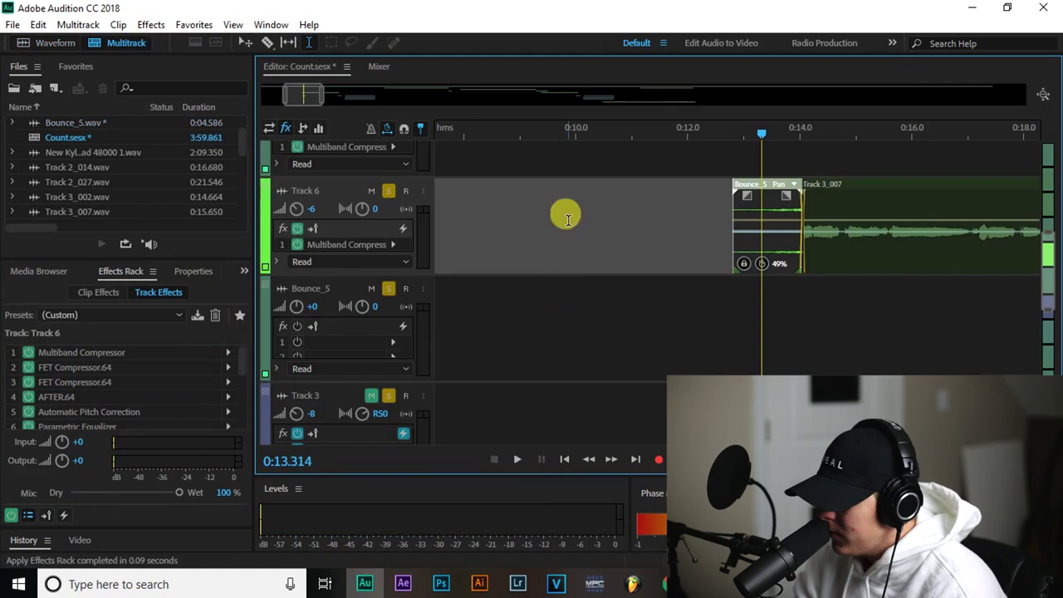
click(619, 156)
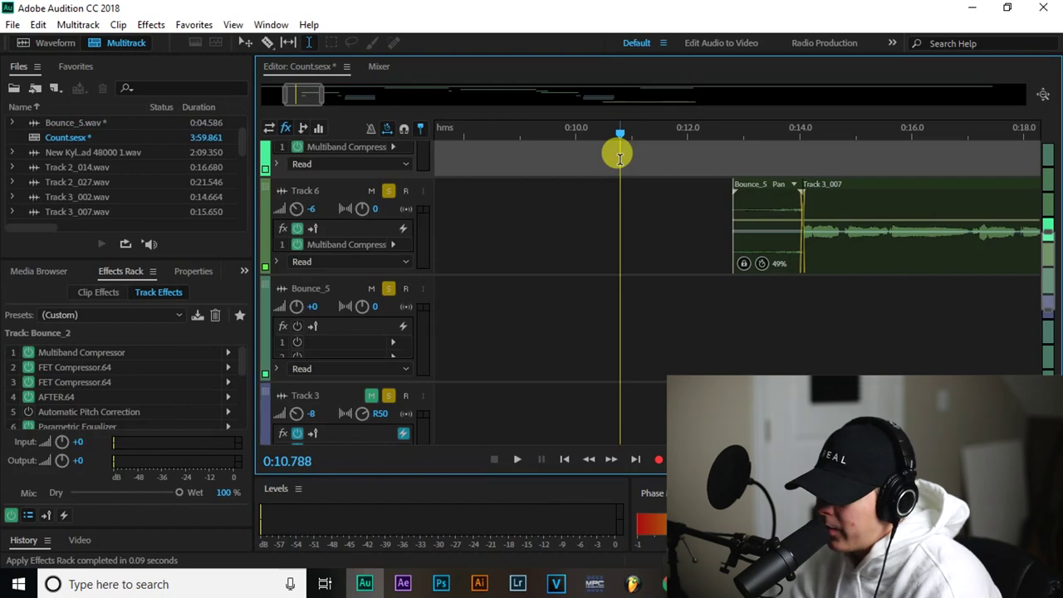
scroll(617, 309, up, 6)
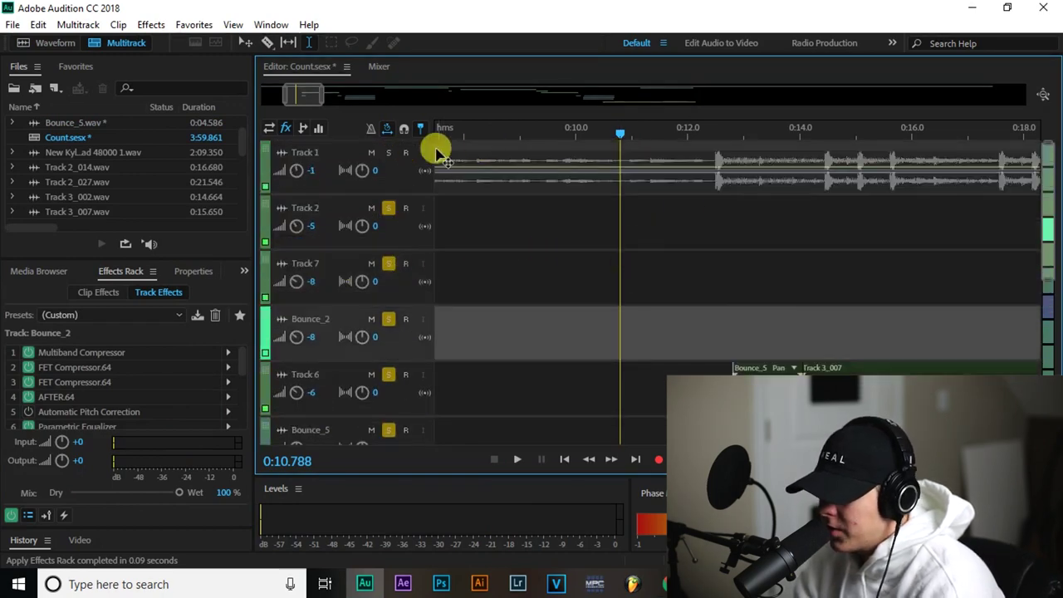
click(389, 152)
key(space)
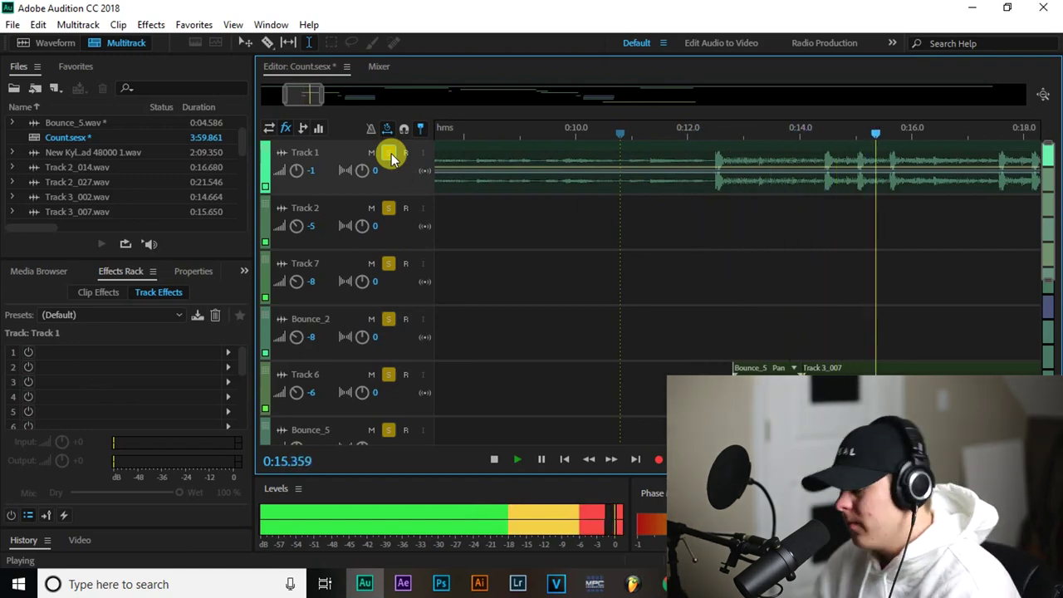
key(space)
- Replay the session from just before the swell to hear it lead into the vocal
scroll(758, 133, up, 3)
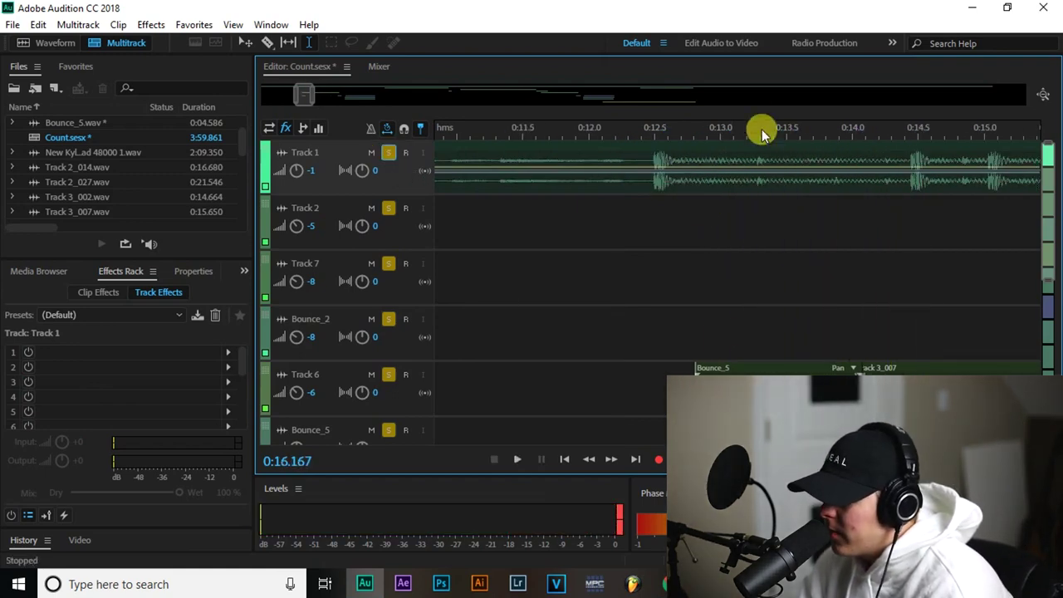
click(718, 369)
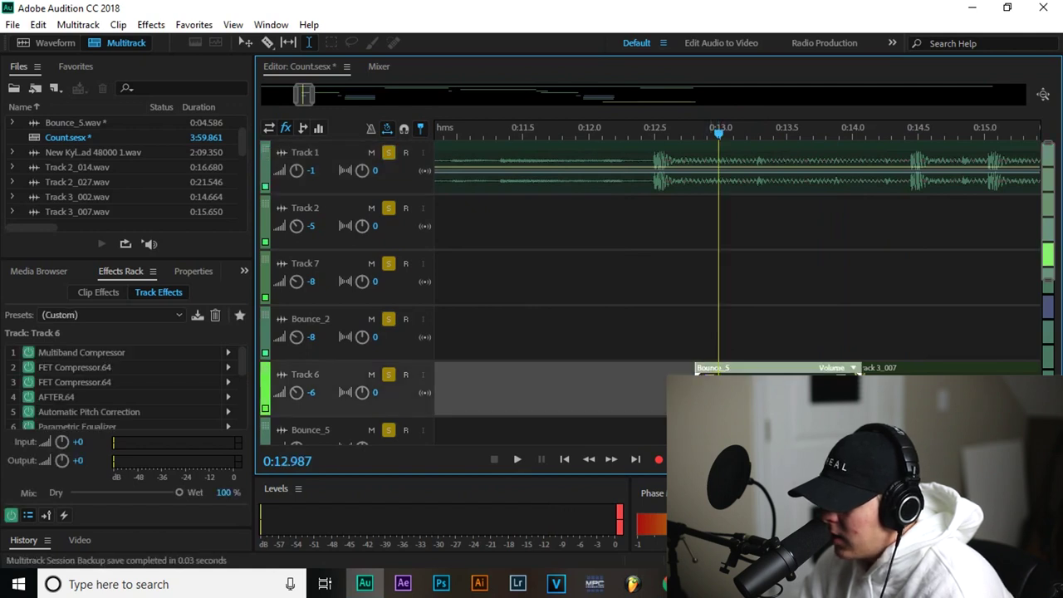
click(494, 369)
click(451, 320)
key(space)
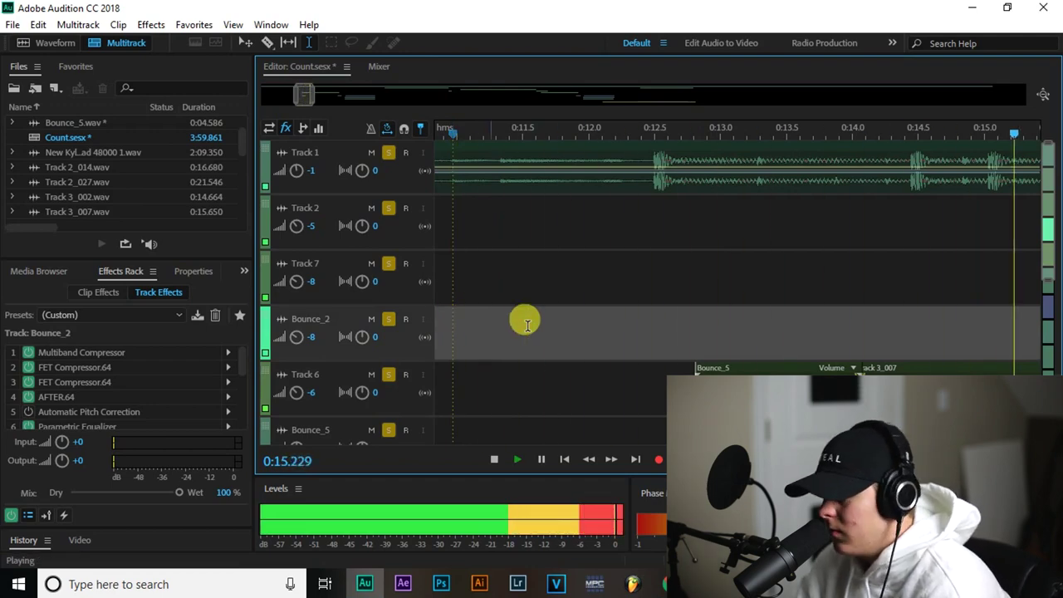
key(space)
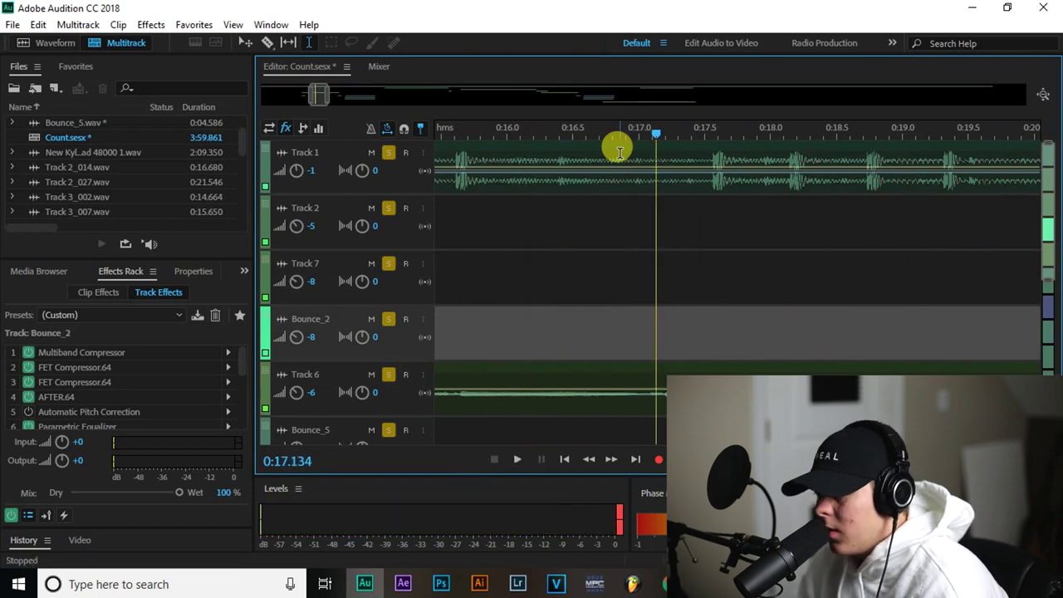